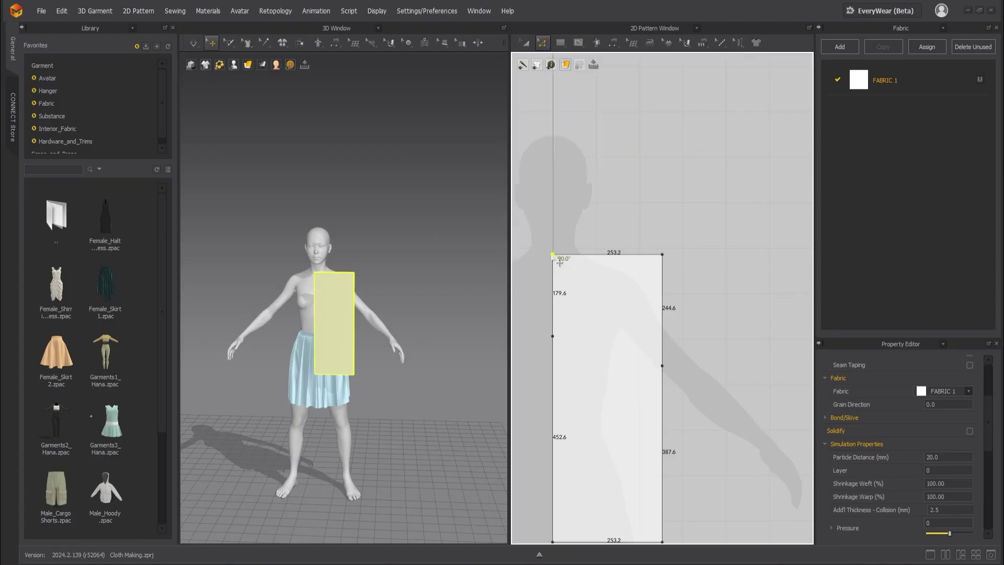
Step: Reshape the front bodice rectangle by moving its upper-left corner inward and upward for the neckline and its upper-right corner inward
left_click_drag(554, 253, 591, 242)
left_click_drag(662, 256, 637, 255)
scroll(636, 346, "down", 2)
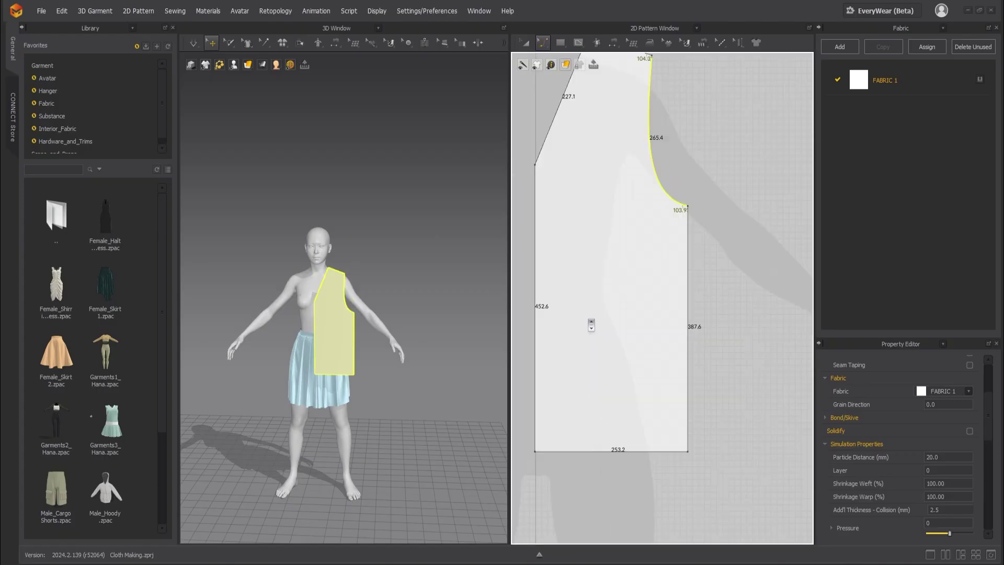
scroll(639, 254, "down", 4)
scroll(639, 254, "up", 1)
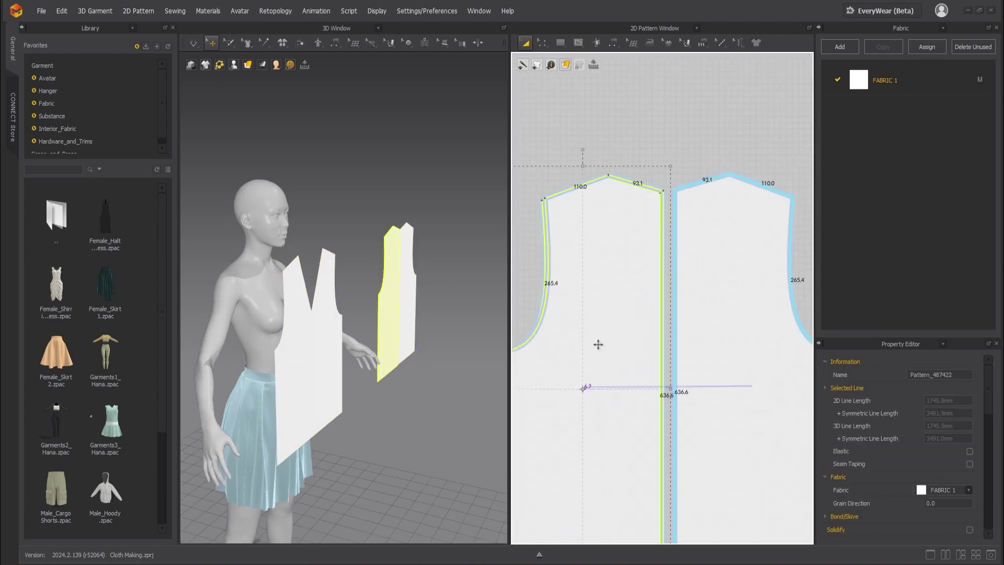
Step: Activate Segment Sewing for joining the front and back bodice panels
scroll(602, 269, "up", 2)
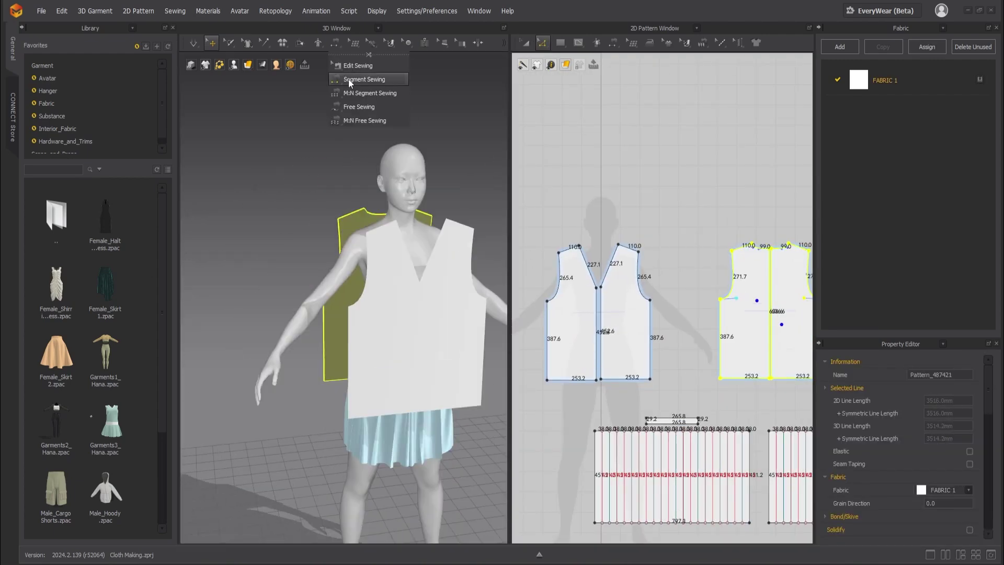
left_click(349, 79)
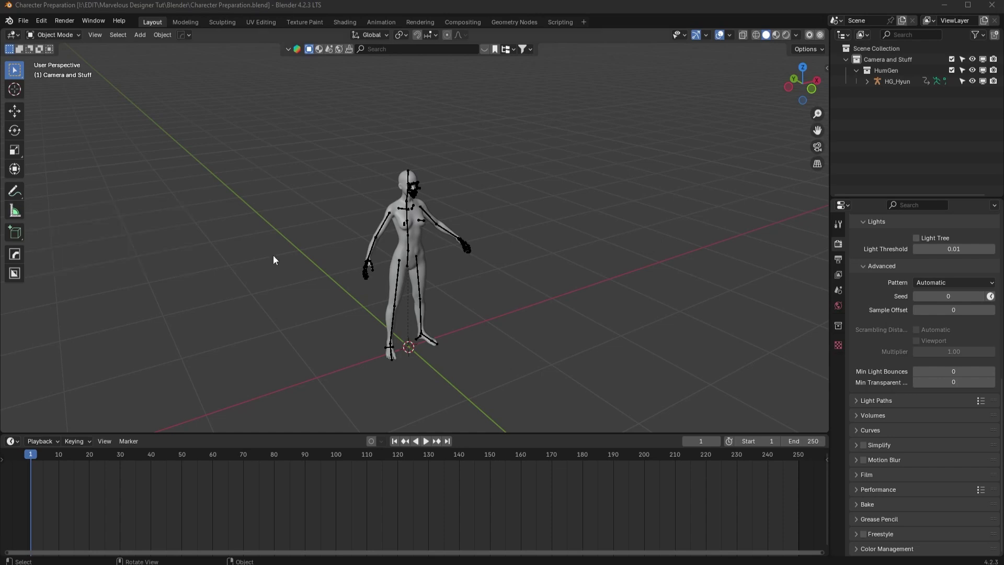
Step: In Blender, select the character's body mesh and open the file export options
middle_click_drag(398, 272, 417, 252)
scroll(343, 245, "up", 4)
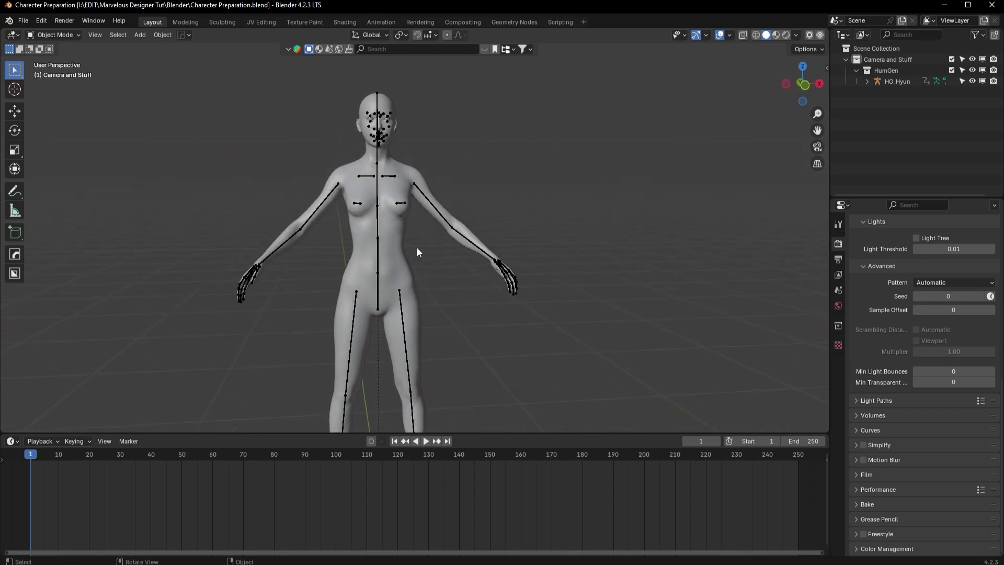
left_click(395, 236)
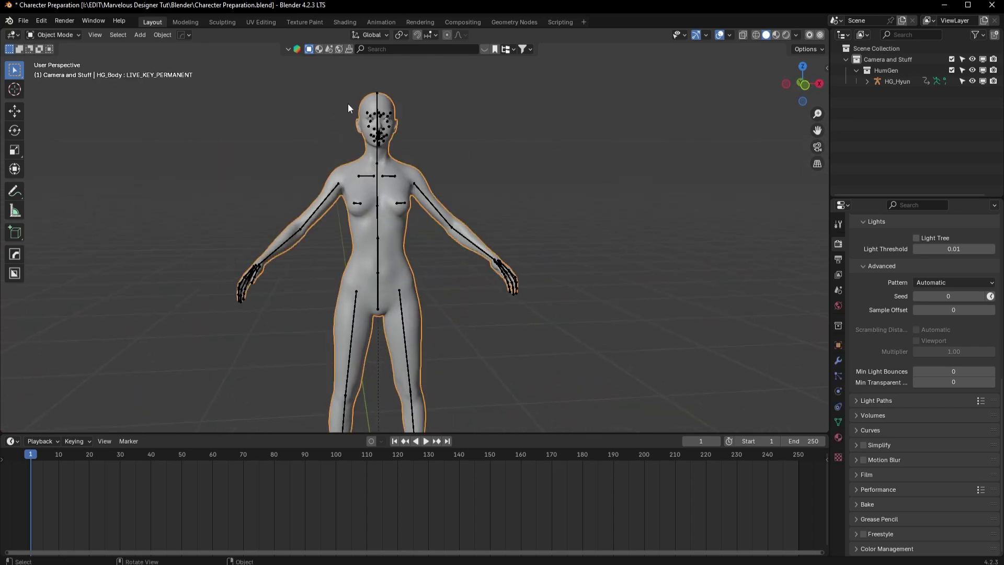
scroll(348, 108, "down", 5)
left_click(16, 20)
mouse_move(79, 190)
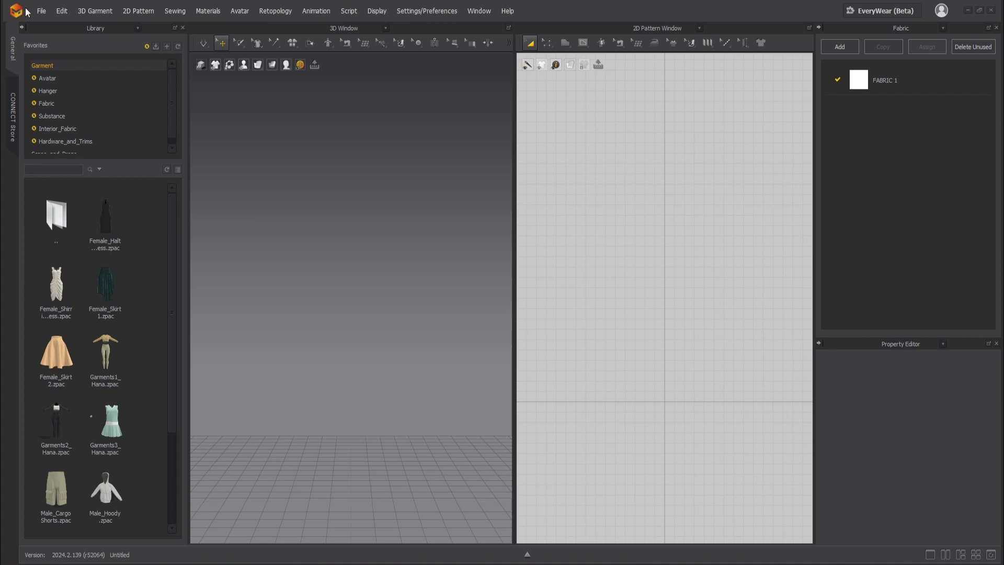
Step: In Marvelous Designer, import the Charecter Preparation OBJ as an Avatar, in metres at 100% scale, with arrangement points and fitting suit enabled
left_click(39, 12)
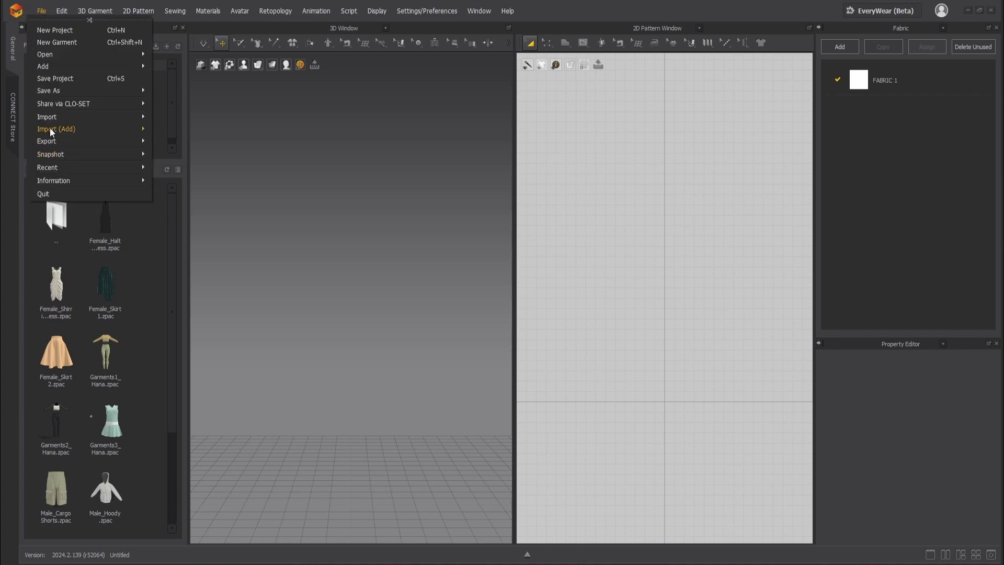
mouse_move(52, 117)
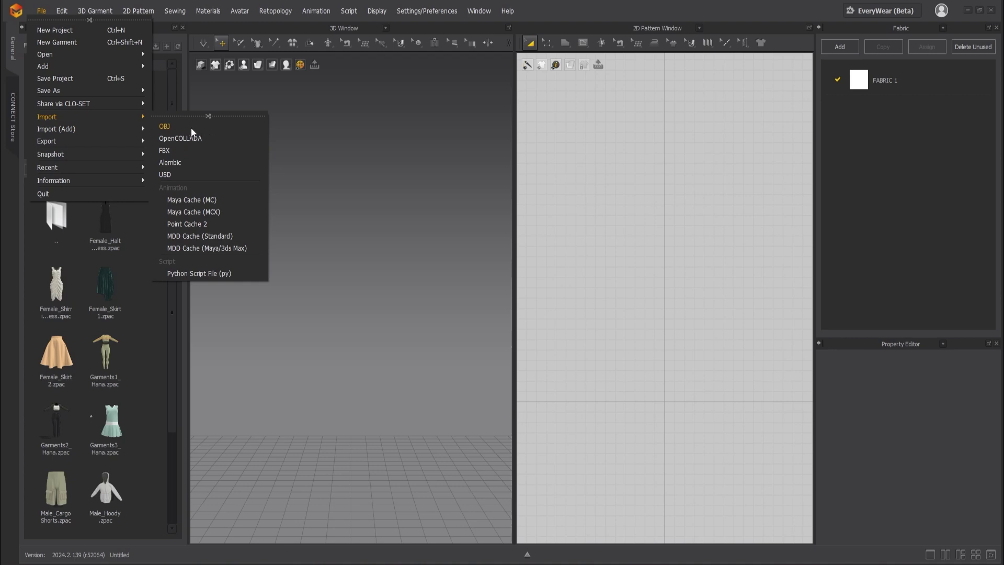
left_click(165, 126)
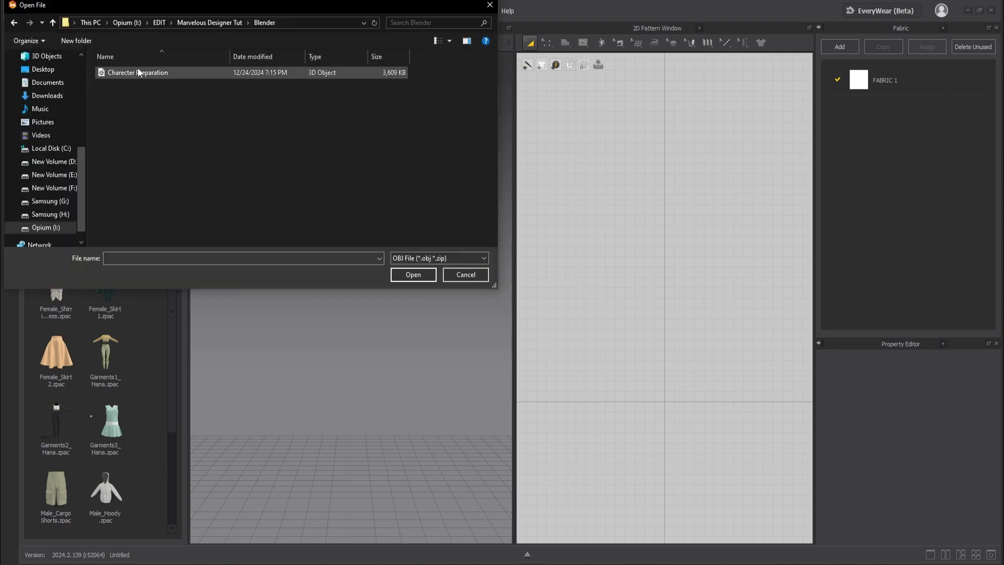
left_click(164, 73)
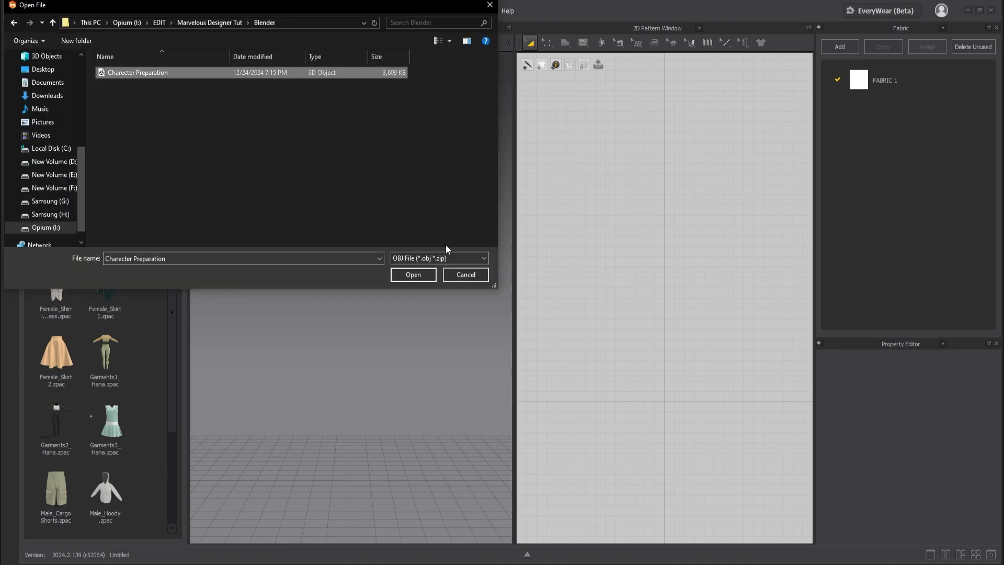
left_click(413, 273)
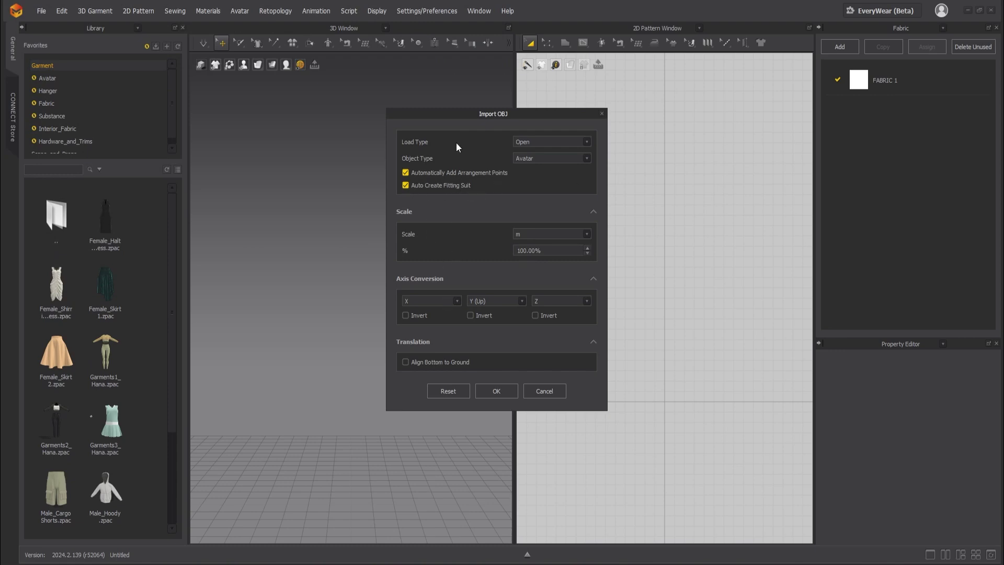
left_click(496, 391)
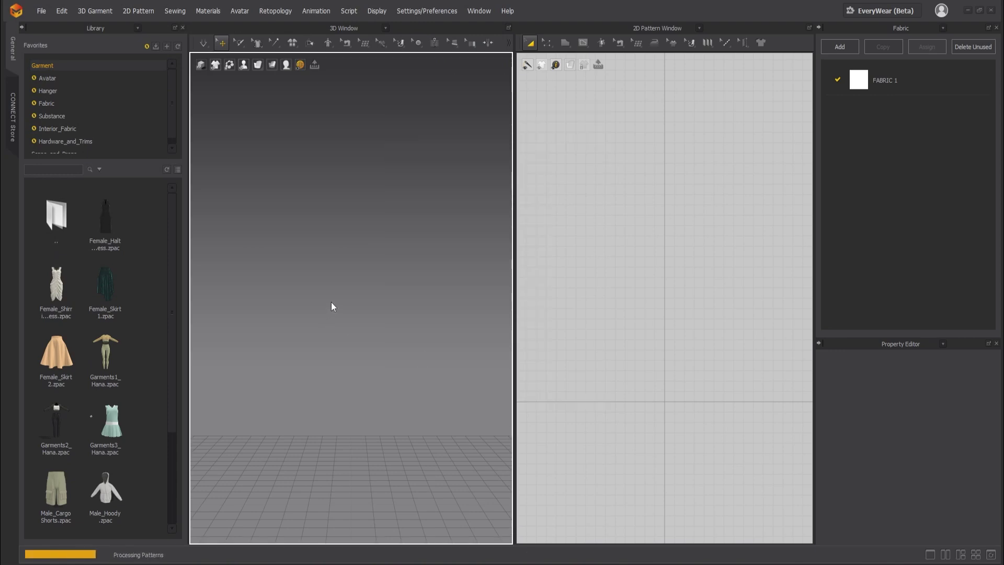
Step: Open the View Controls preferences and bring up the navigation preset choices
left_click(418, 11)
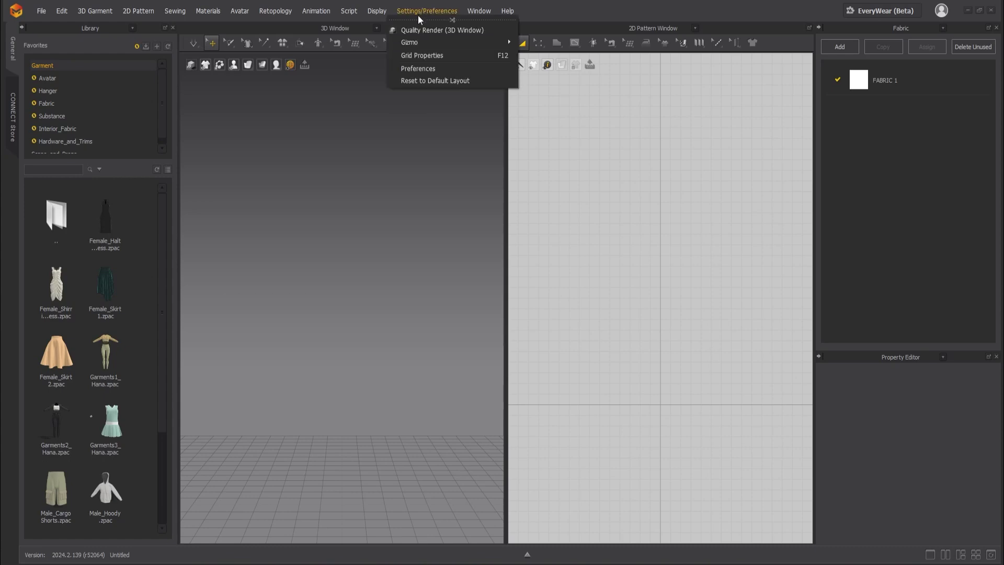
left_click(417, 68)
left_click(270, 82)
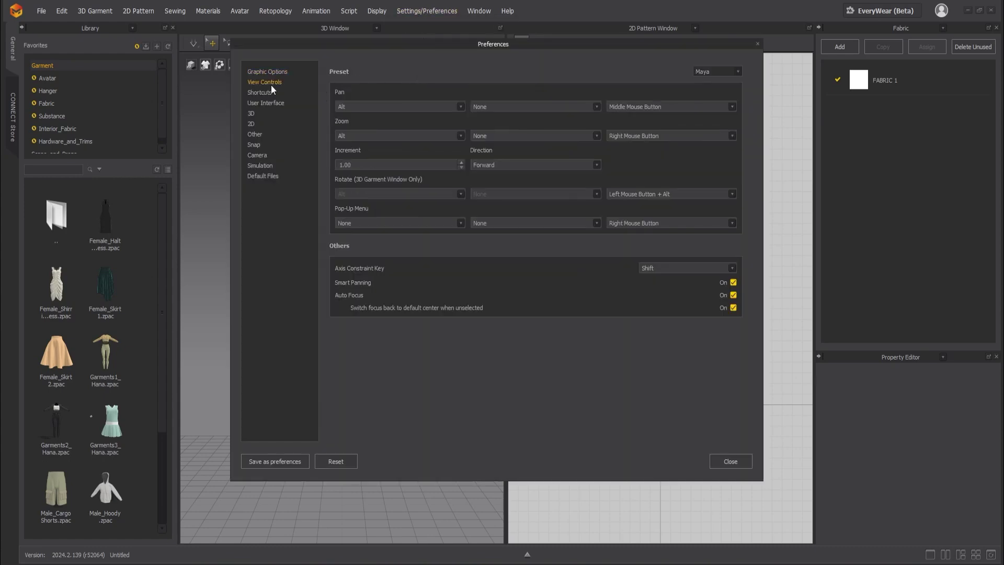
left_click(720, 73)
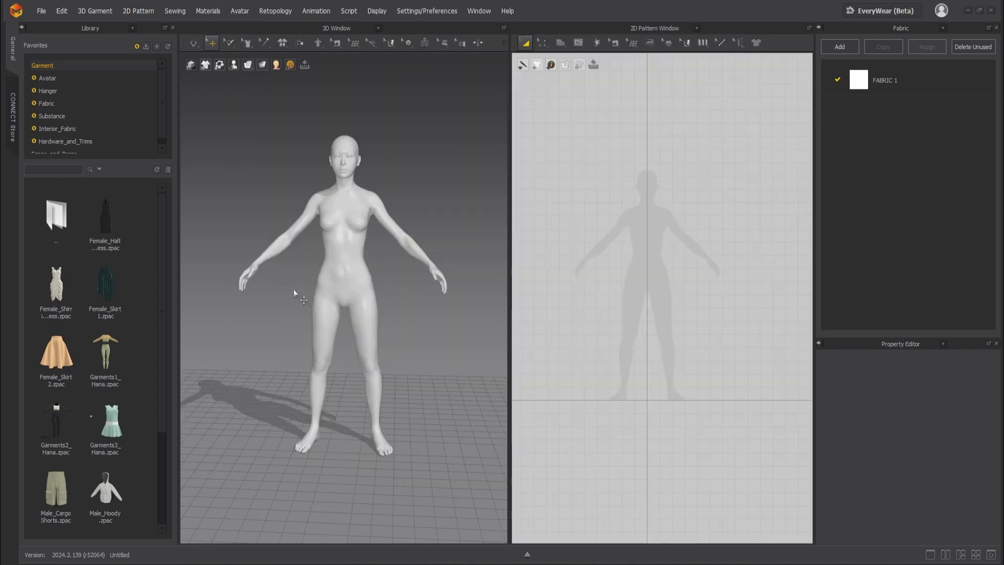
right_click_drag(293, 290, 316, 269)
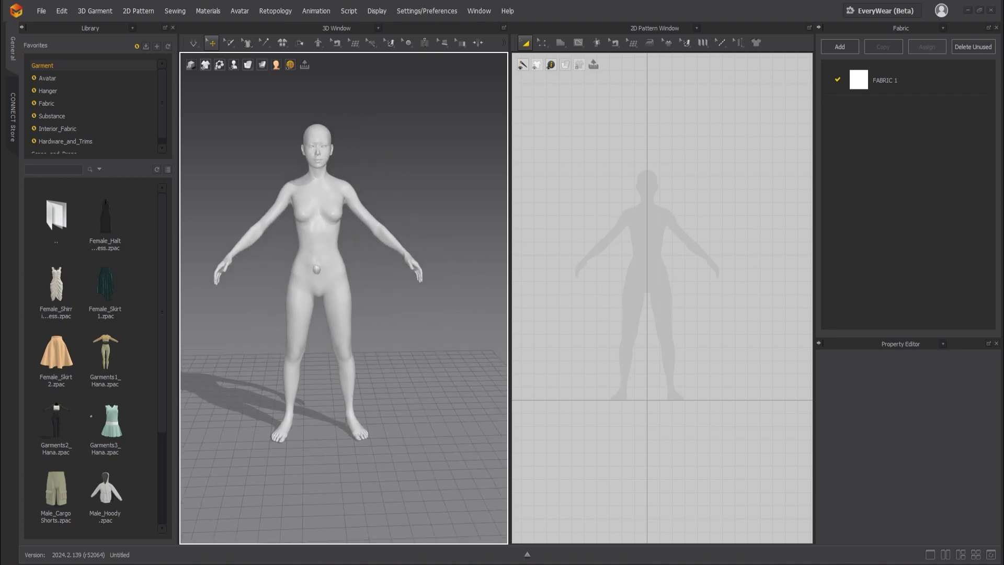
scroll(335, 276, "up", 5)
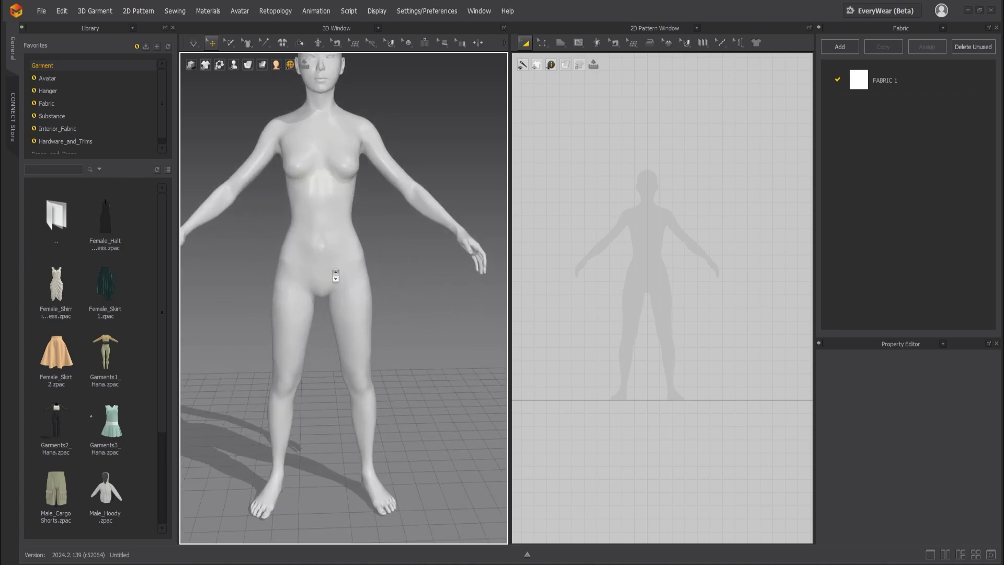
scroll(335, 276, "down", 5)
right_click_drag(335, 275, 305, 240)
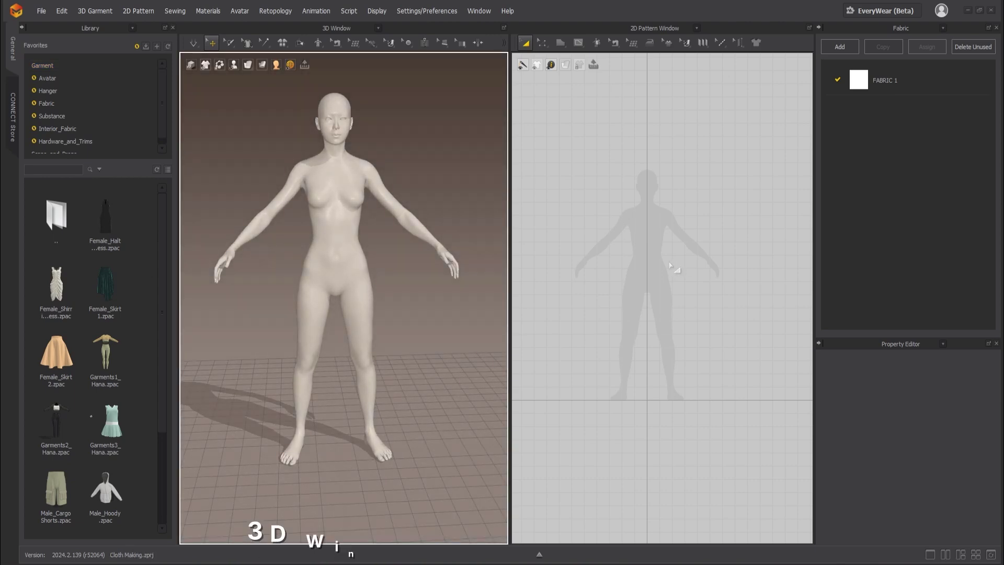
Step: Draw a waistband rectangle about 266 mm wide and 29 mm tall across the avatar's waist in the 2D pattern
scroll(669, 270, "up", 2)
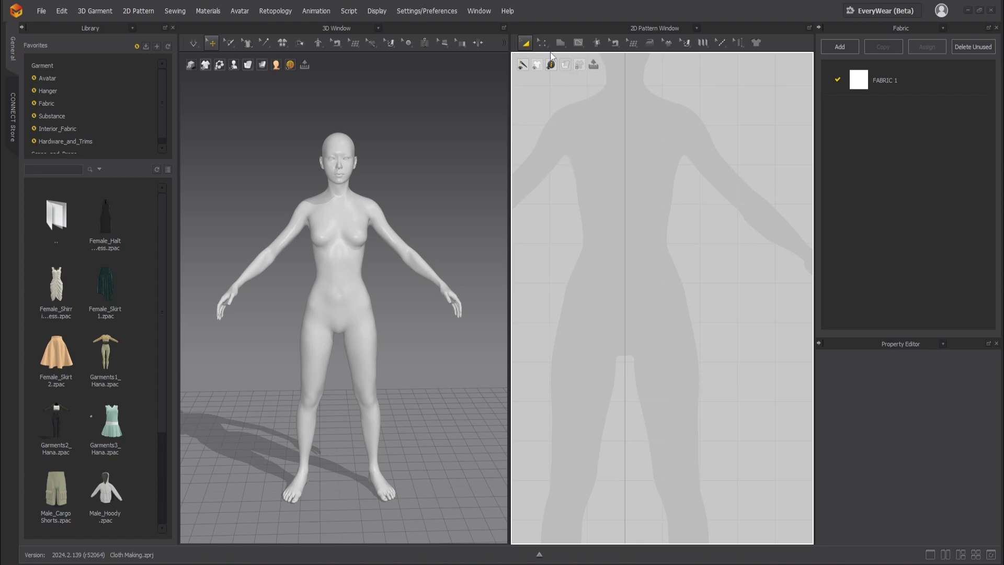
left_click(560, 42)
left_click(566, 76)
left_click_drag(575, 239, 675, 249)
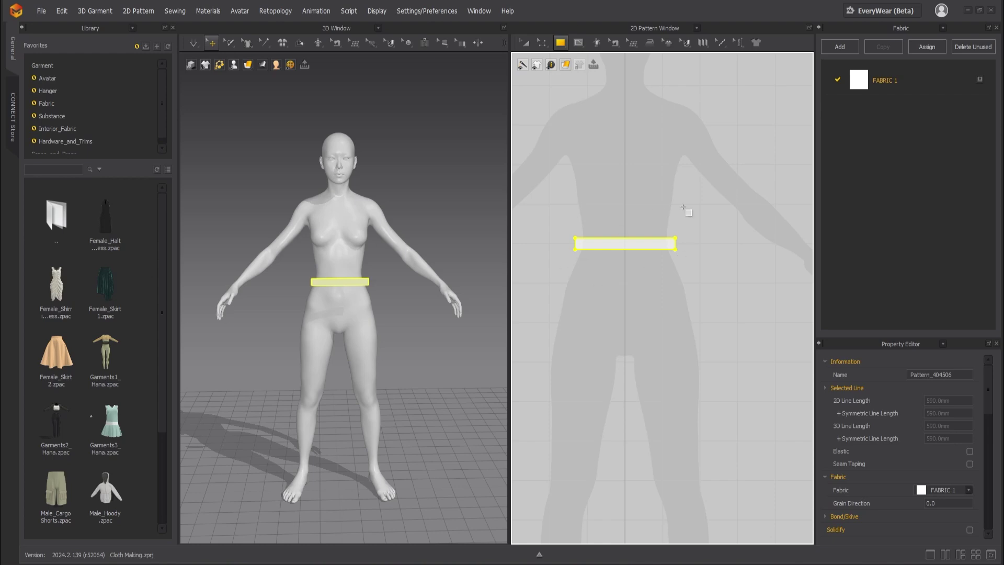
Step: Duplicate the waistband rectangle and place the copy just below the original, vertically aligned with it
key("a")
left_click(609, 242)
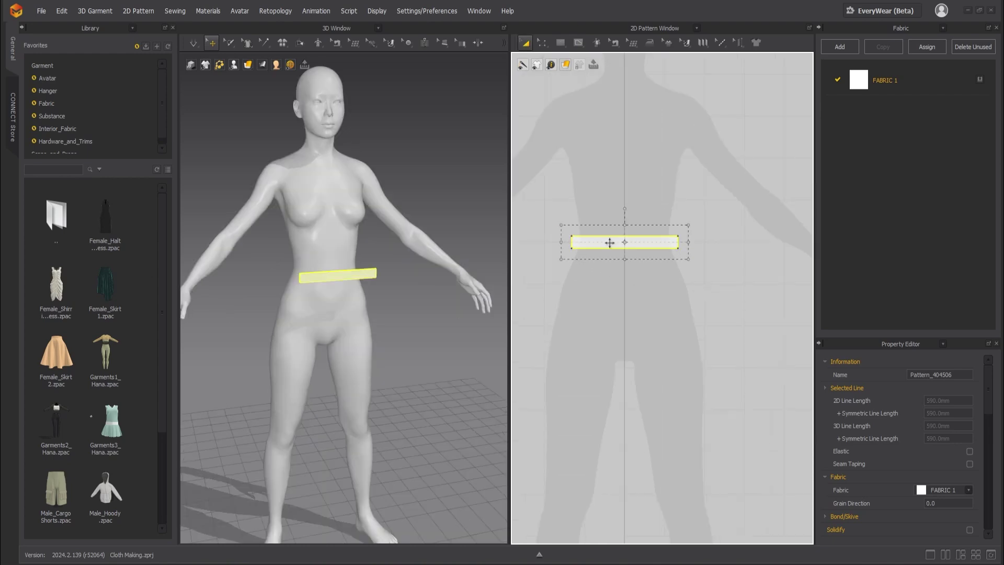
key("ctrl+v")
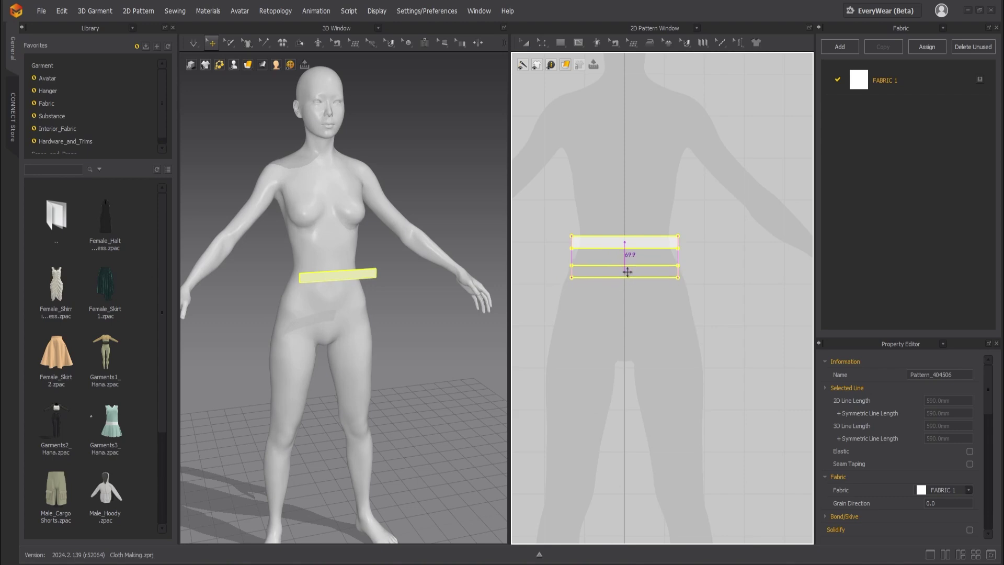
left_click(627, 270)
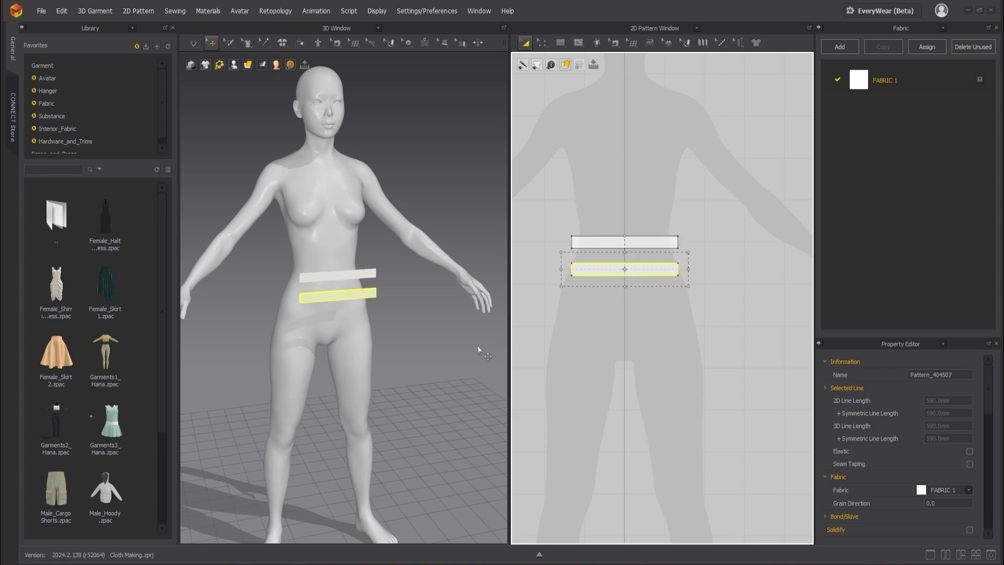
Step: Using Edit Pattern, extend the copied rectangle's lower edge down to about knee level to form the skirt panel
key("2")
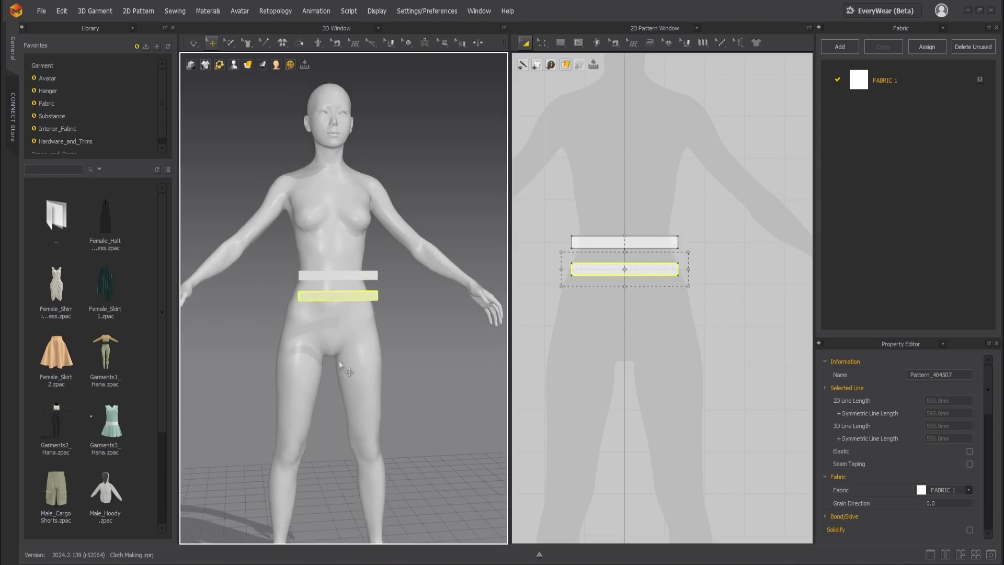
left_click(540, 42)
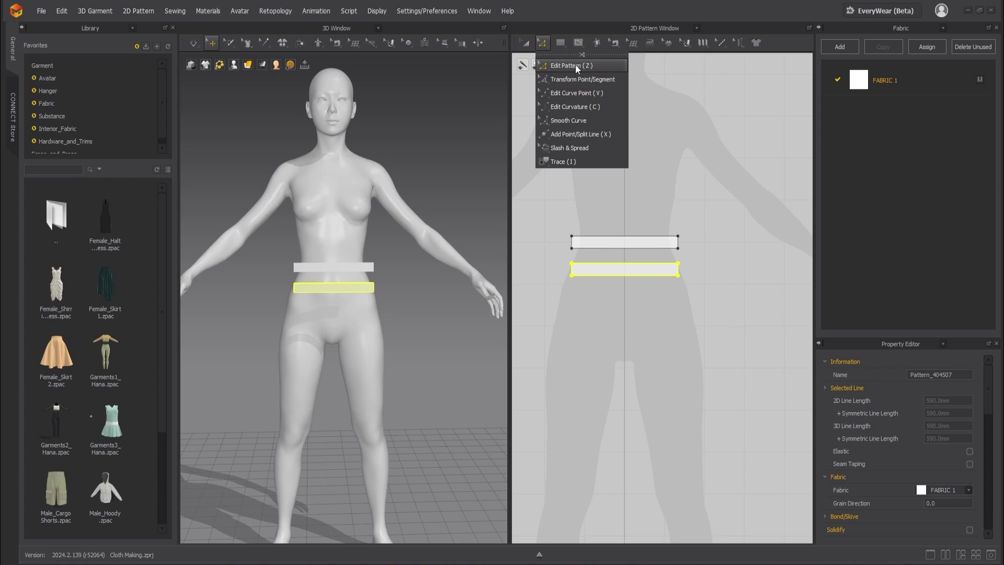
left_click(557, 67)
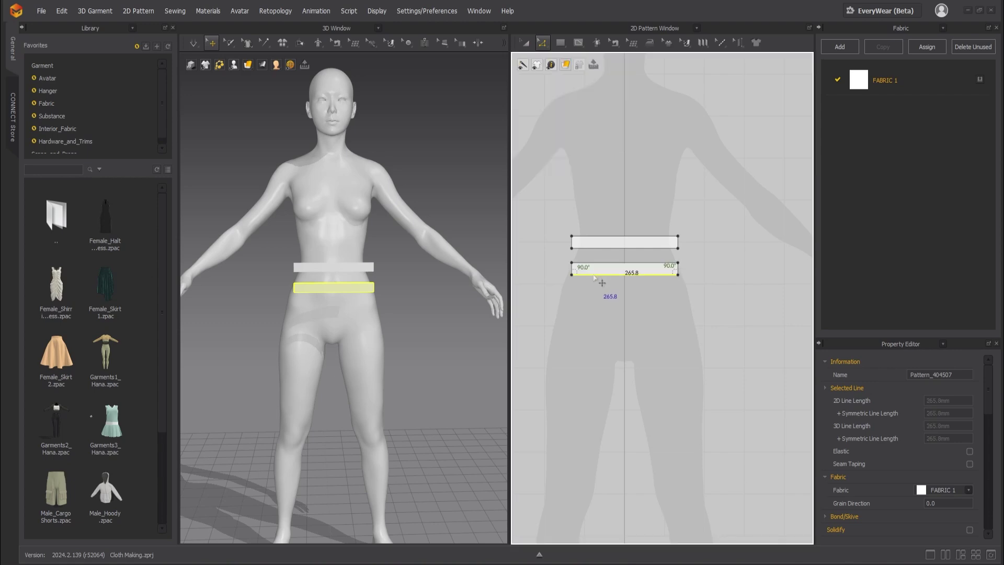
left_click_drag(595, 276, 576, 479)
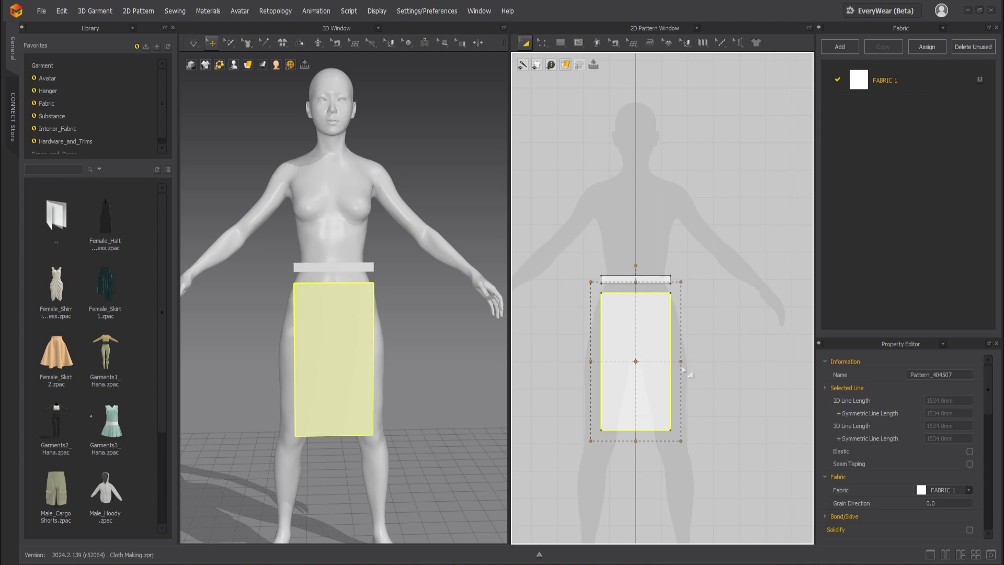
Step: Widen the skirt panel symmetrically to 300% of its width, giving 797.3 mm
left_click_drag(682, 361, 709, 369)
key("Return")
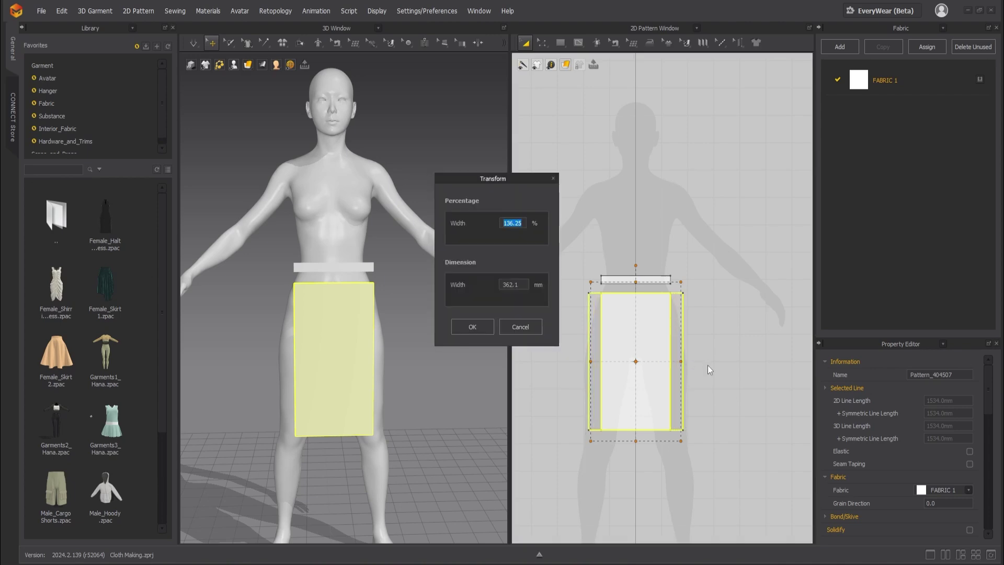
type("300")
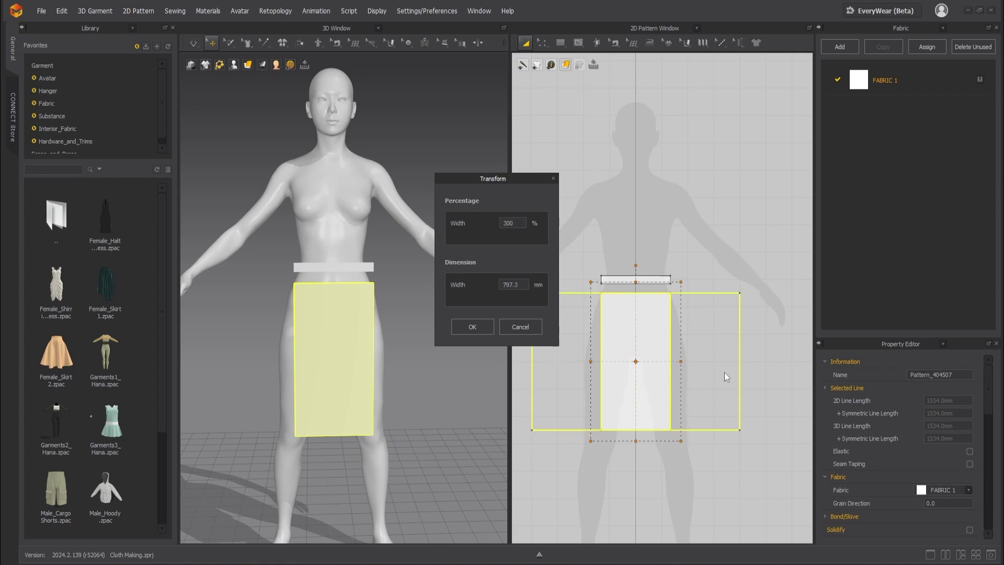
left_click(462, 324)
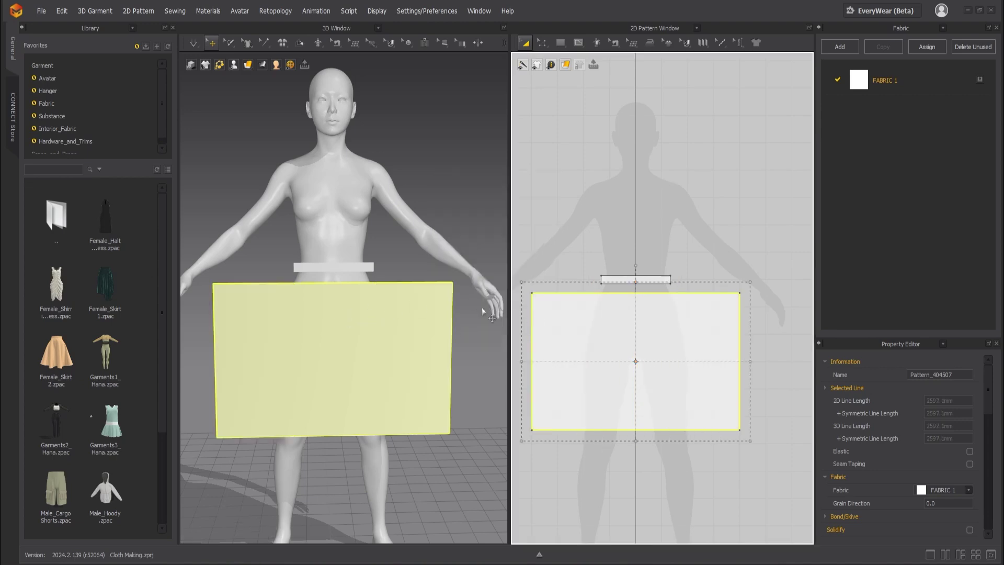
Step: Split the skirt panel's top edge uniformly into 21 segments
scroll(622, 369, "down", 1)
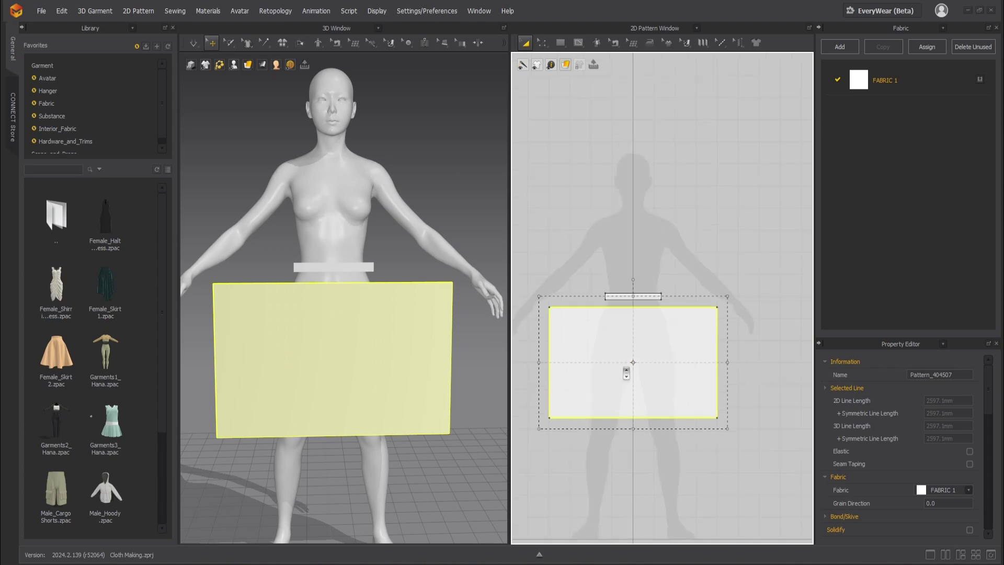
left_click(615, 457)
key("z")
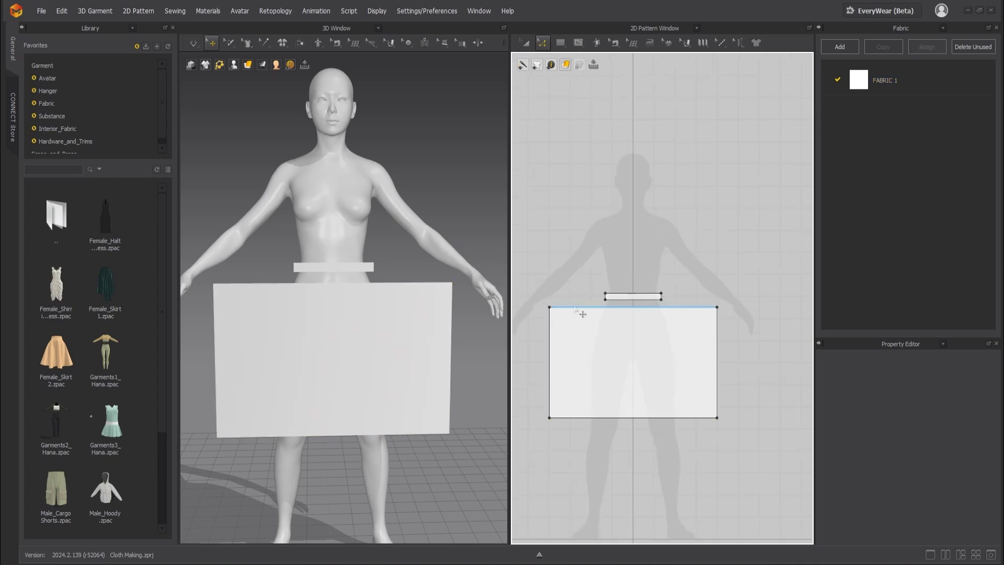
left_click(572, 307)
right_click(569, 306)
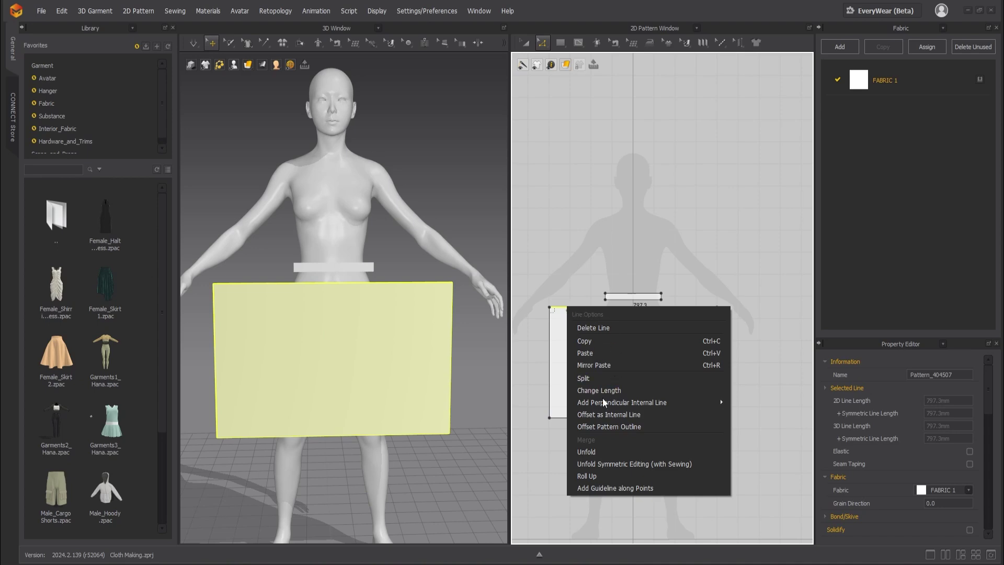
left_click(585, 378)
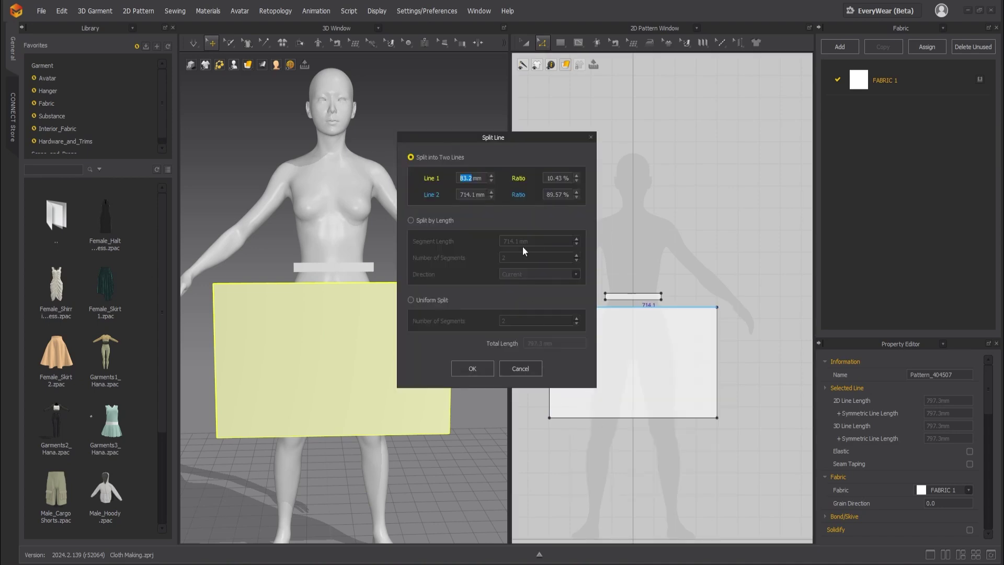
left_click(411, 301)
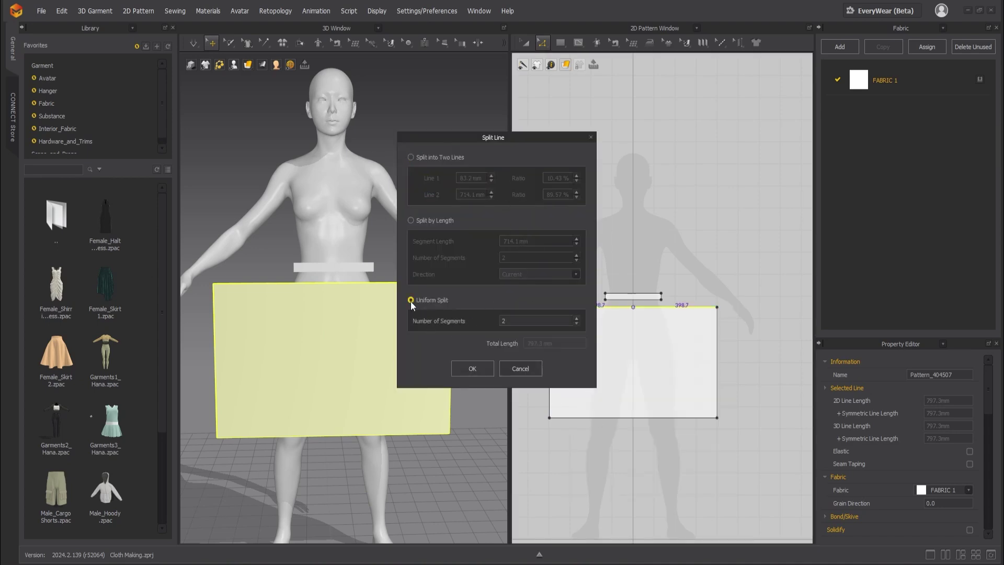
left_click_drag(524, 140, 458, 150)
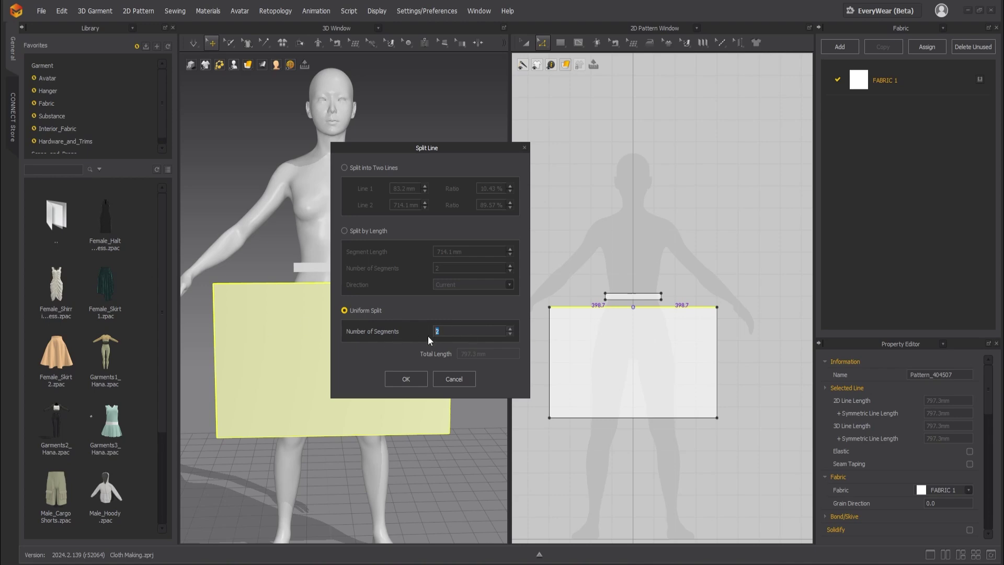
type("21")
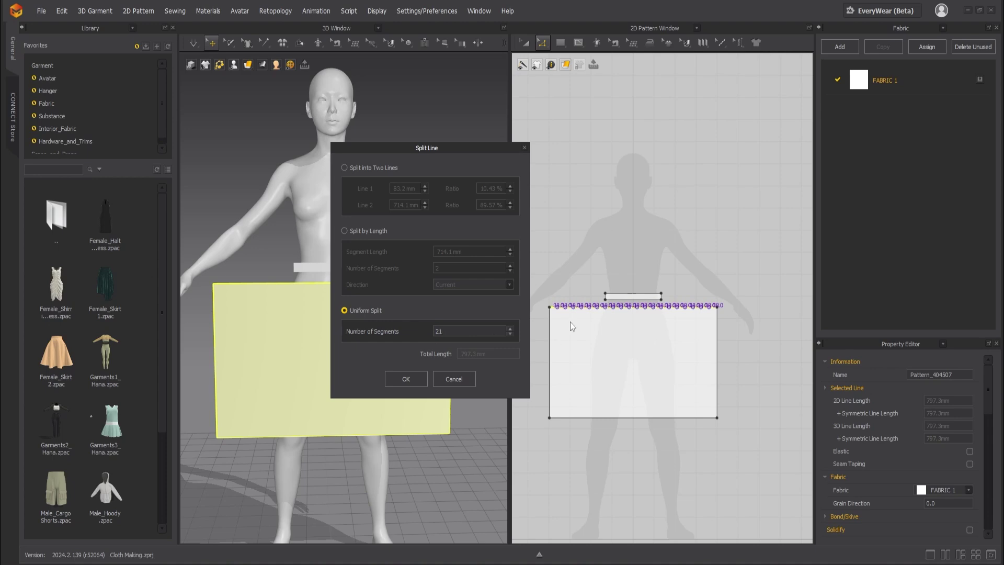
left_click(403, 378)
Step: Turn on the line length display for the patterns in the 2D view
scroll(593, 346, "up", 2)
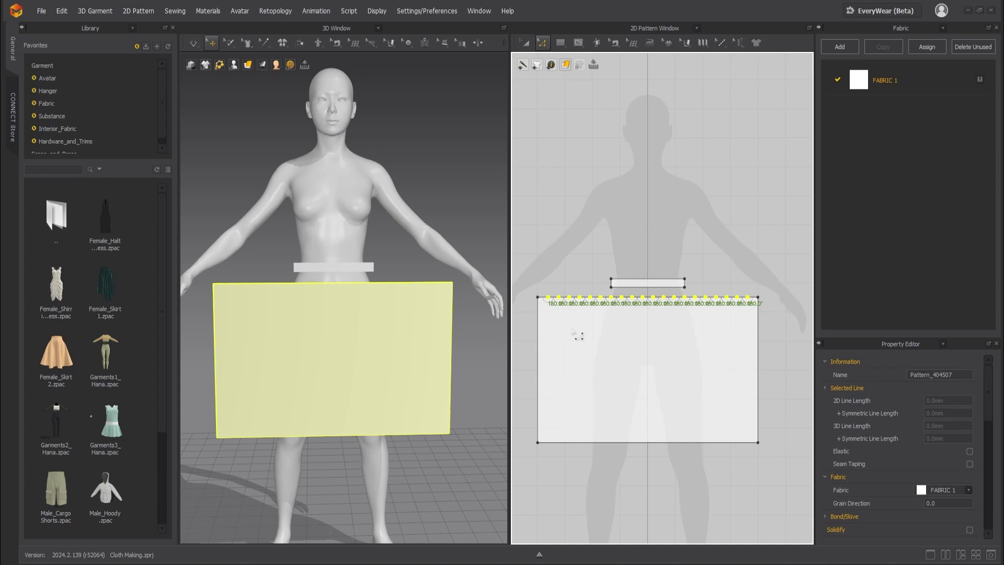
scroll(572, 329, "up", 2)
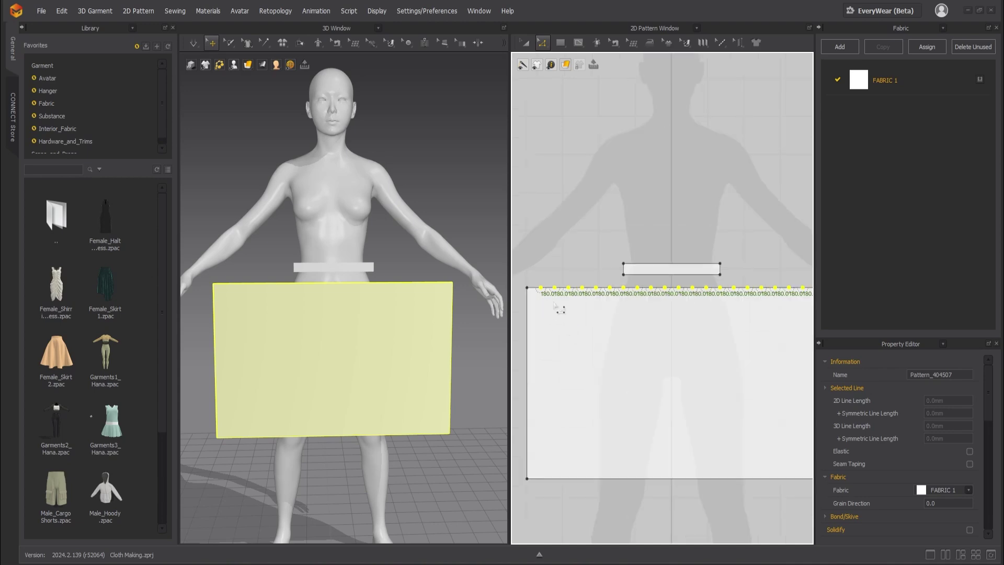
scroll(539, 426, "up", 8)
mouse_move(556, 70)
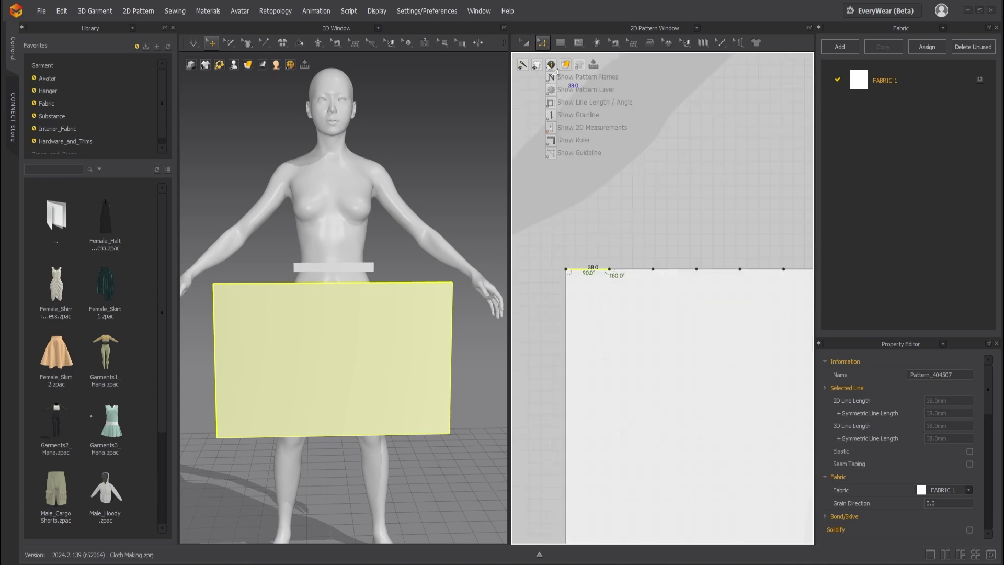
left_click(558, 107)
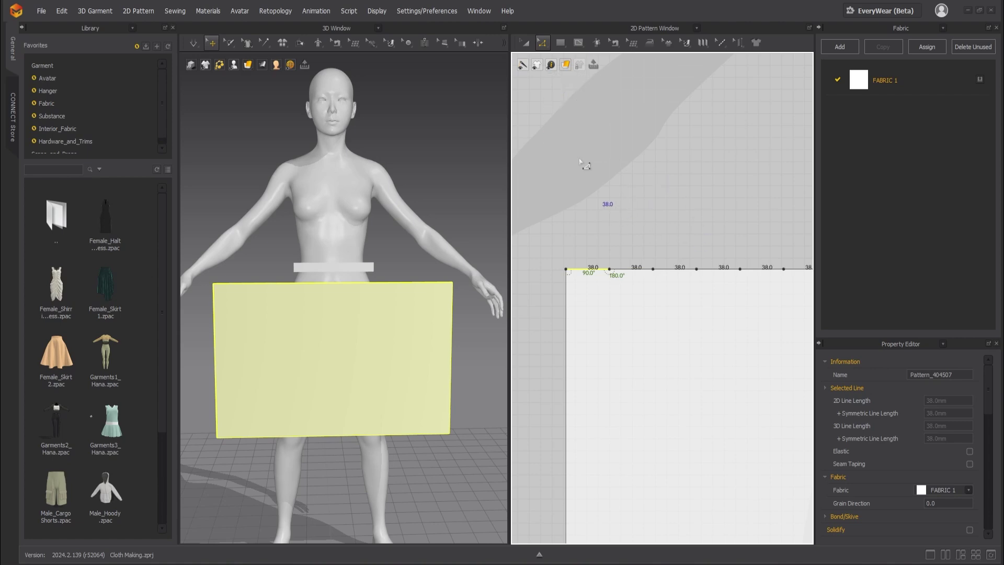
mouse_move(565, 65)
left_click(649, 293)
scroll(648, 293, "down", 2)
Step: Offset the skirt panel's left edge as 20 internal lines spaced 38 mm apart, extended to the pattern outline
left_click(582, 346)
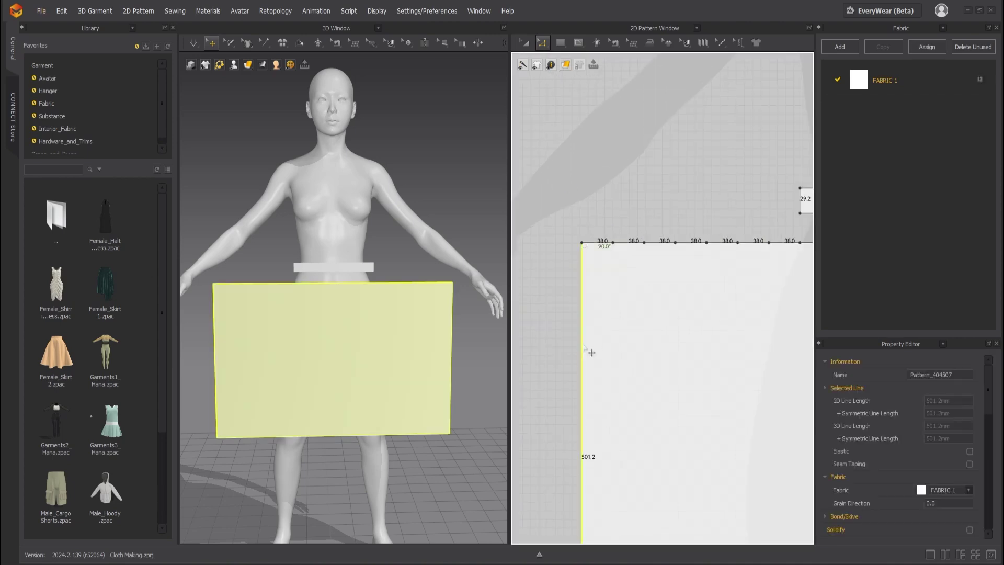
right_click(583, 347)
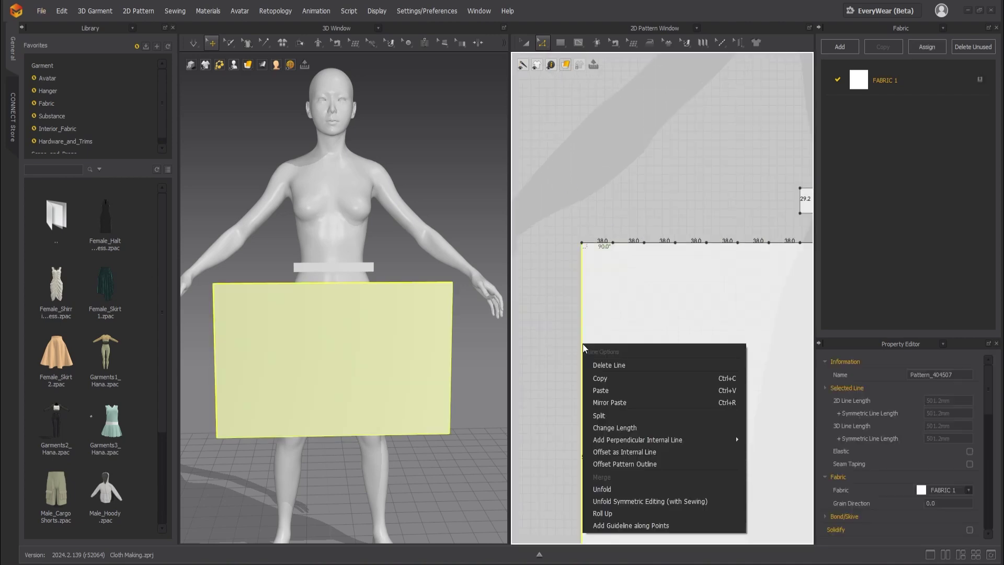
left_click(638, 456)
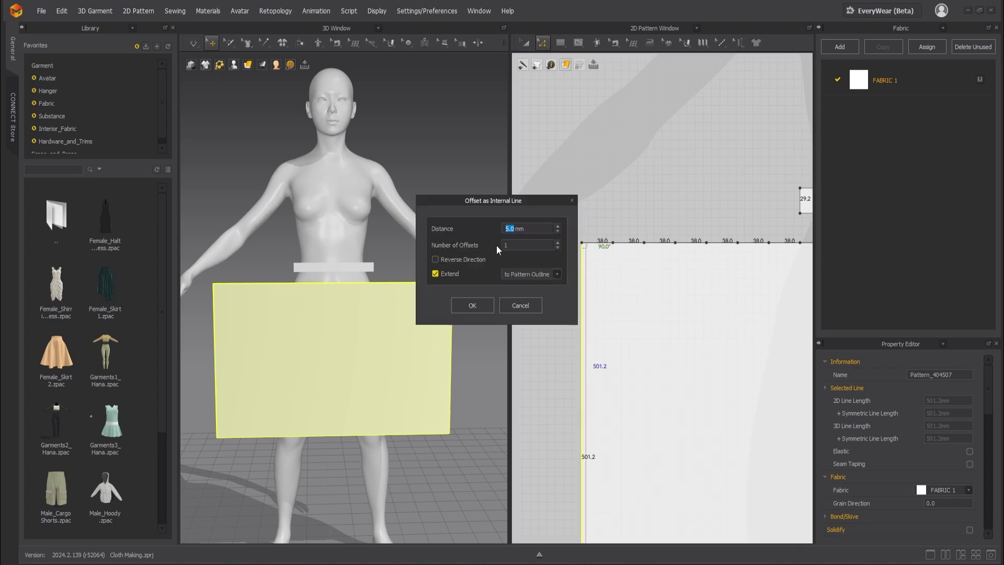
type("38")
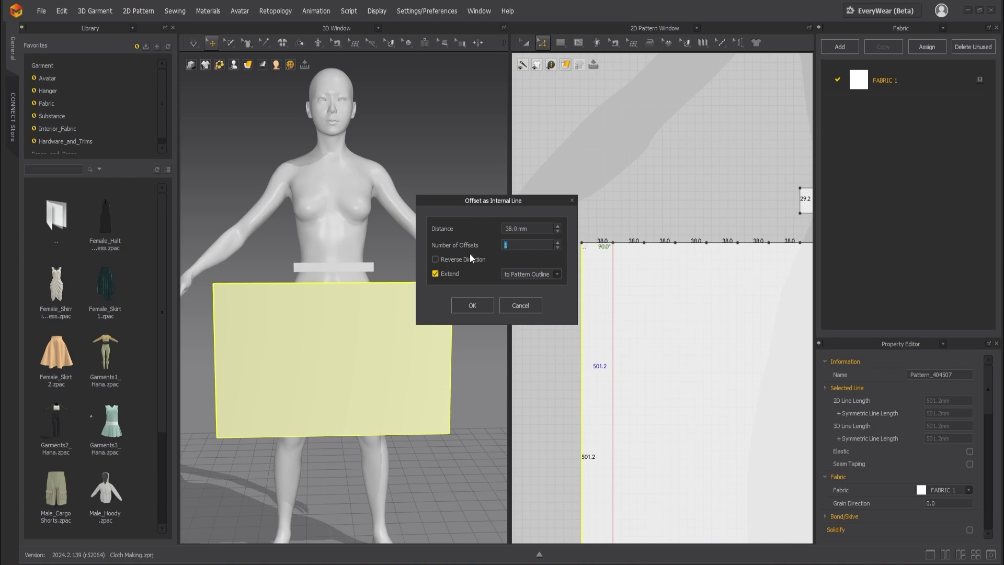
type("20")
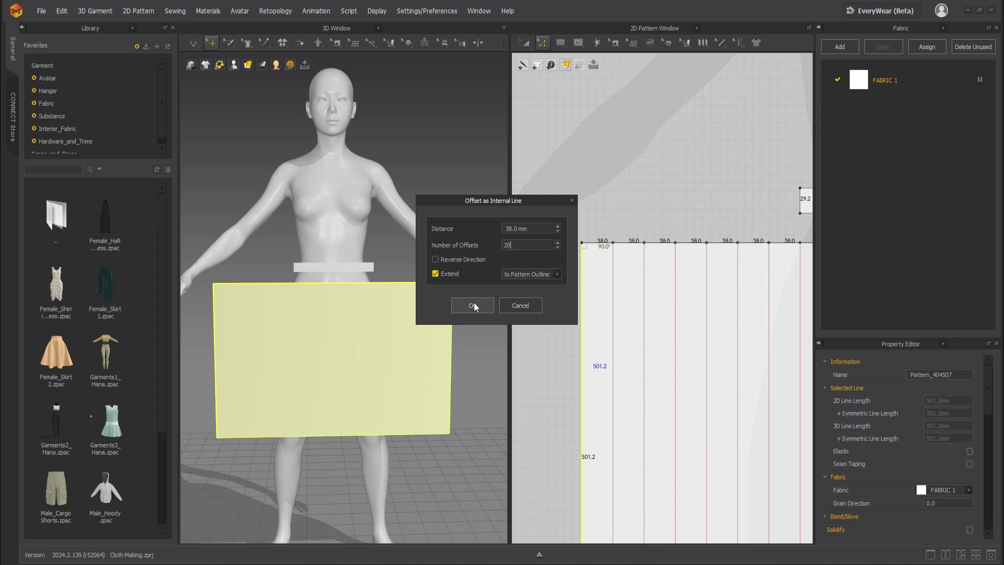
left_click(473, 304)
Step: Apply Pleats Fold across the whole skirt panel as knife pleats with 3 internal lines per pleat and 0 - 360 fold angles
scroll(629, 365, "down", 5)
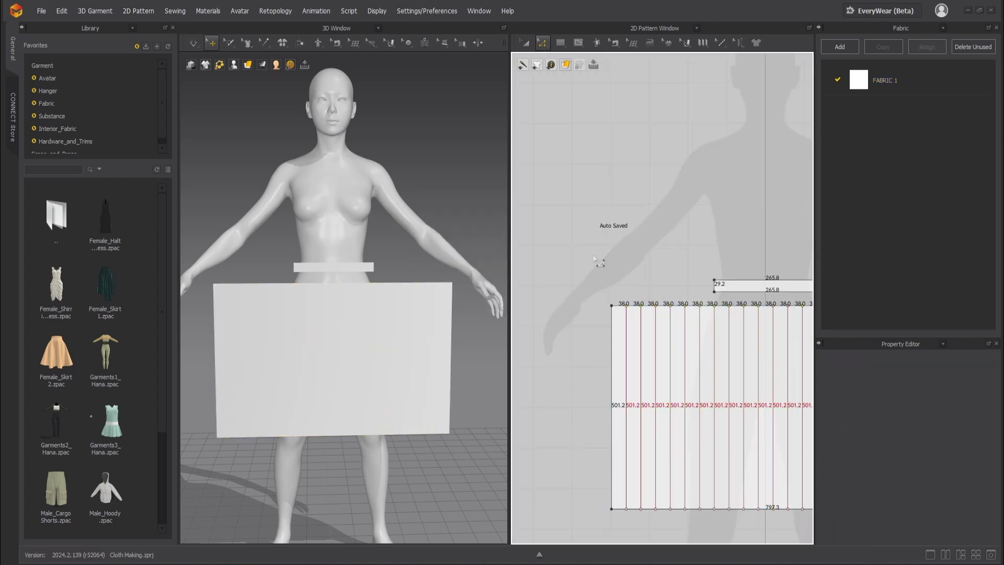
scroll(660, 414, "up", 5)
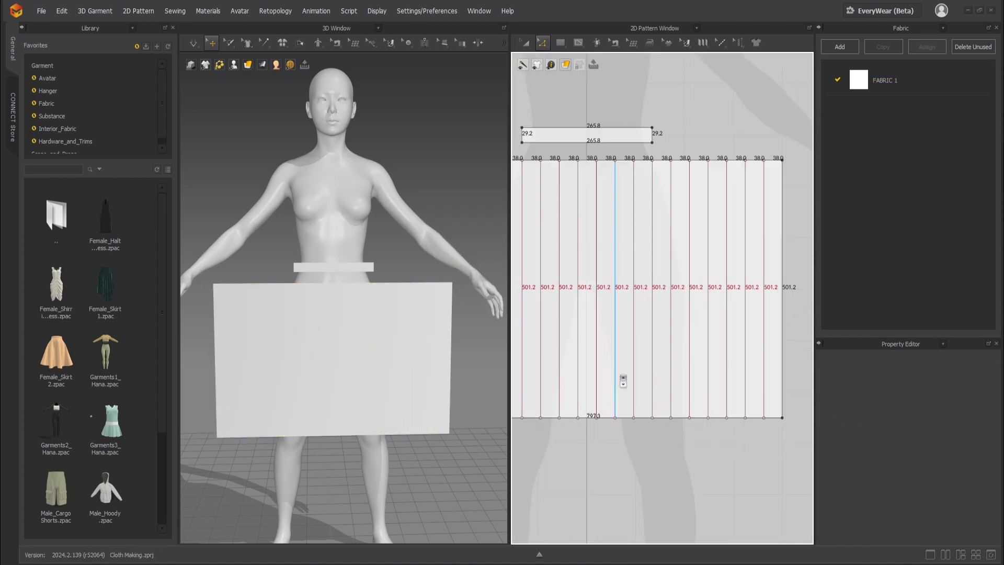
scroll(628, 392, "down", 3)
scroll(602, 373, "up", 1)
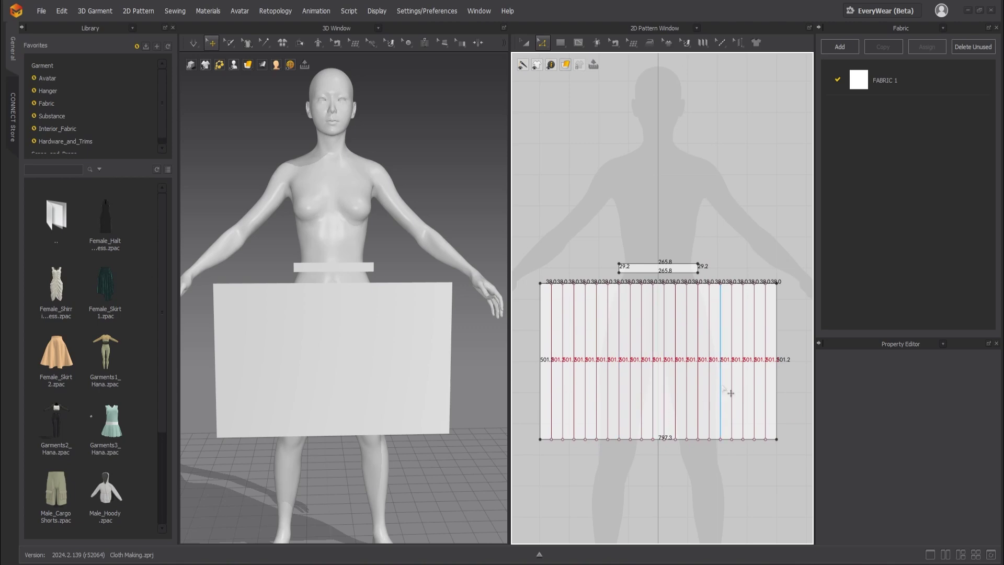
left_click(702, 43)
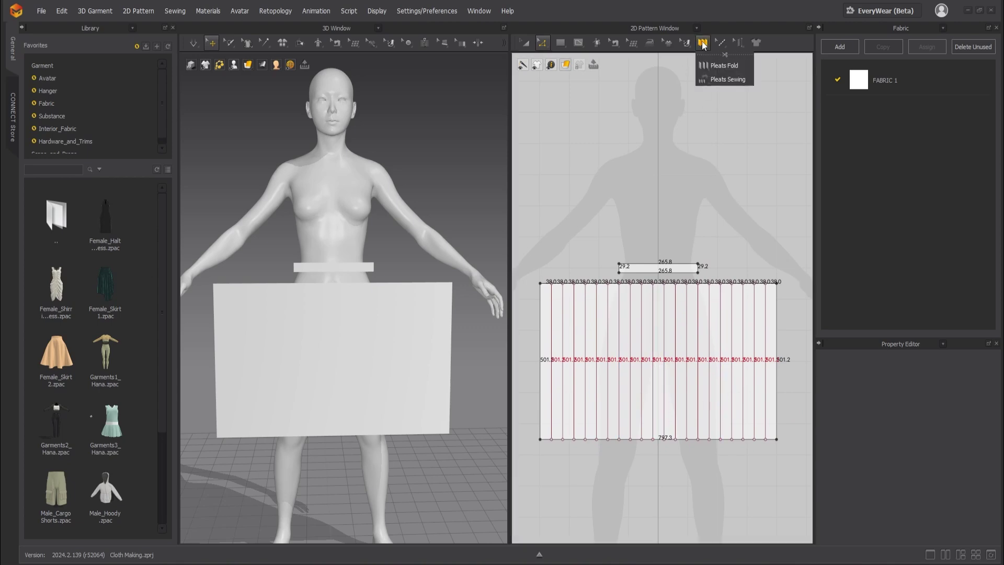
left_click(710, 69)
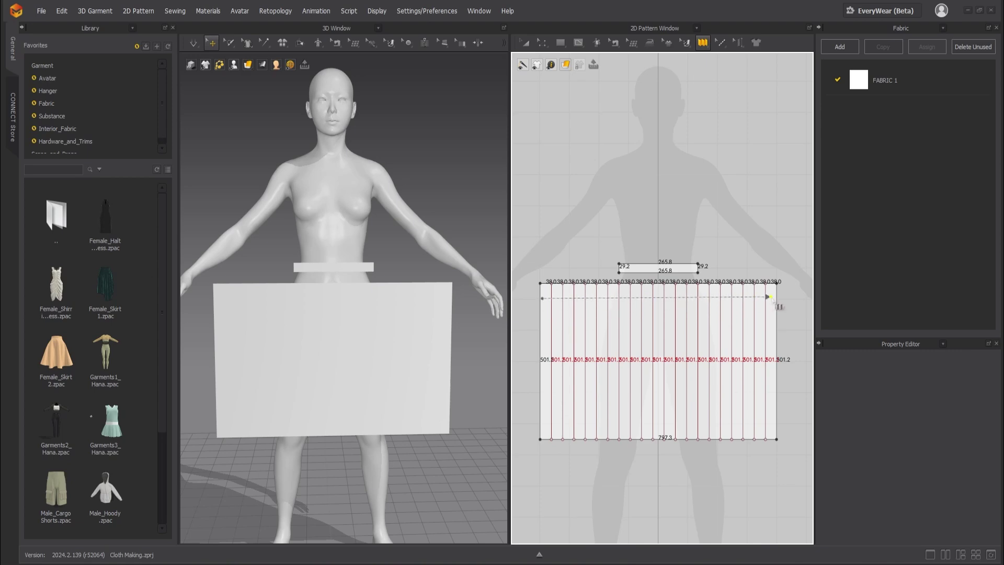
left_click(771, 296)
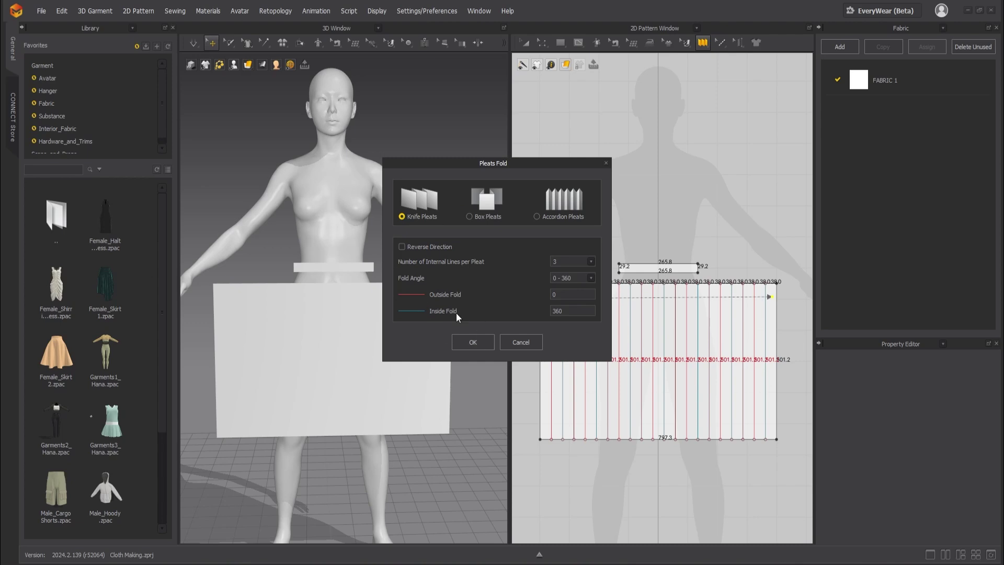
left_click(471, 343)
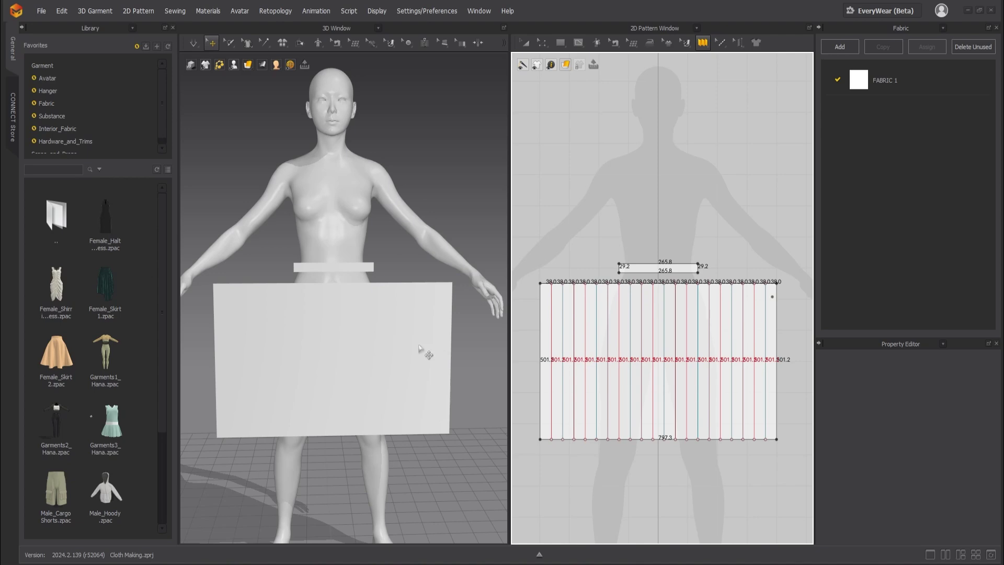
Step: Sew the waistband's lower edge to the skirt panel's top edge with Pleats Sewing
mouse_move(322, 297)
right_mouse_down()
mouse_move(365, 312)
mouse_move(320, 296)
right_mouse_up()
left_click(703, 43)
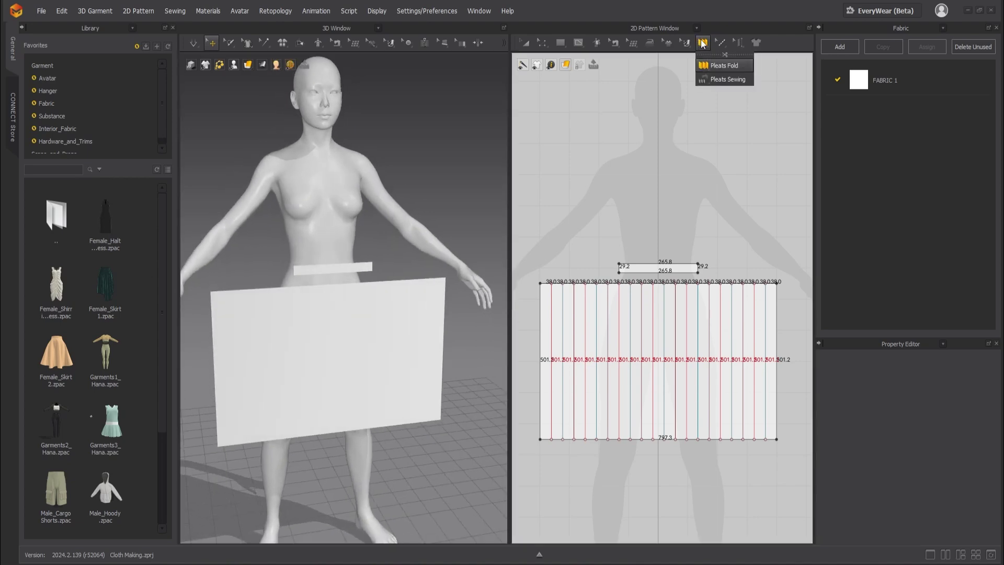
left_click(713, 80)
left_click(620, 272)
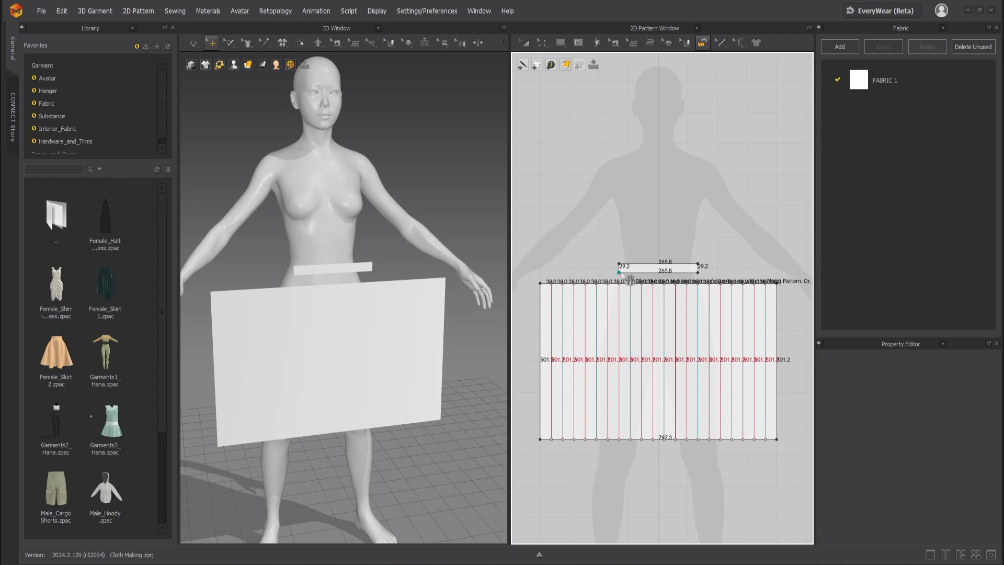
left_click(696, 275)
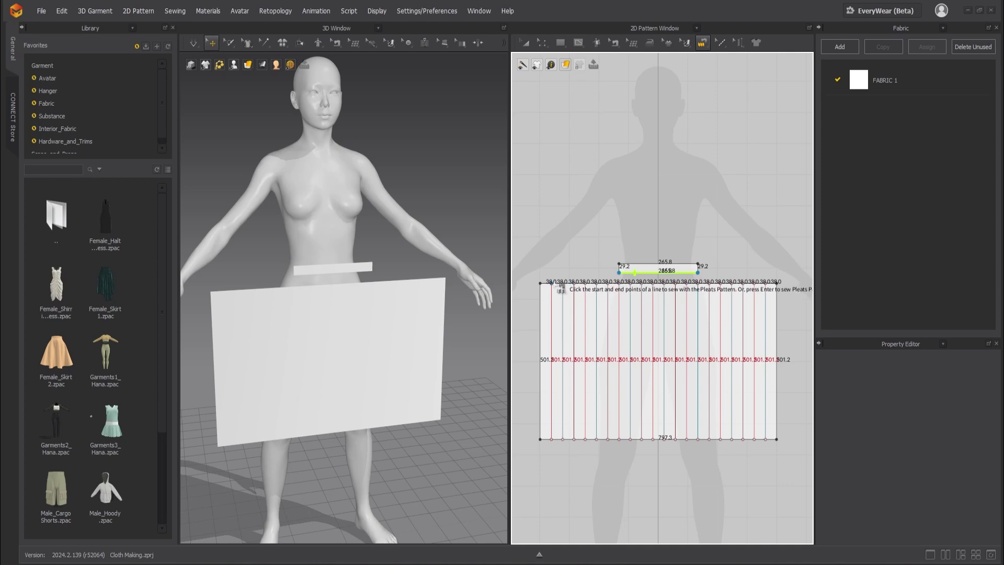
left_click(540, 283)
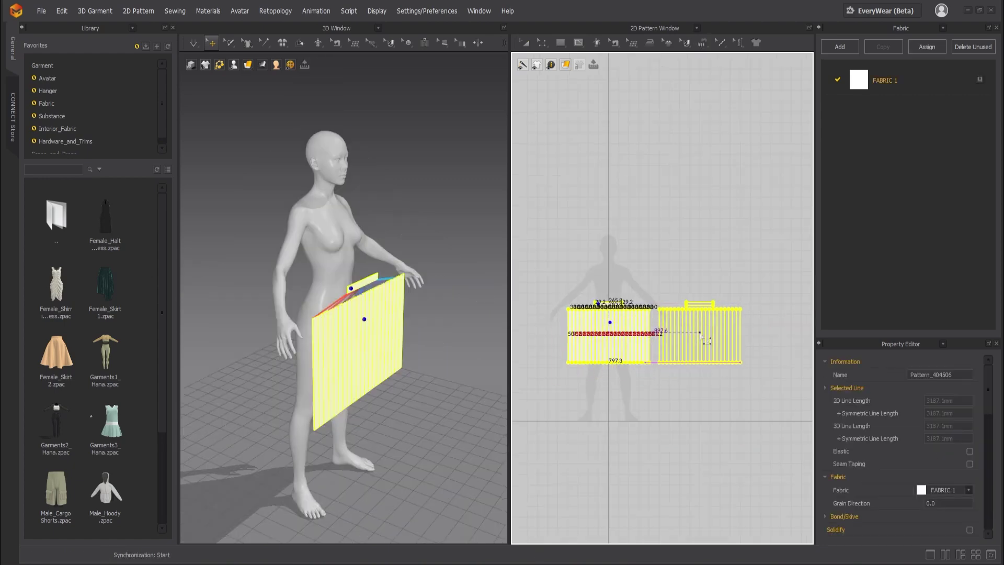
Step: Place a copy of the waistband and skirt panel beside the originals in 2D and move it behind the avatar in 3D
left_click(695, 329)
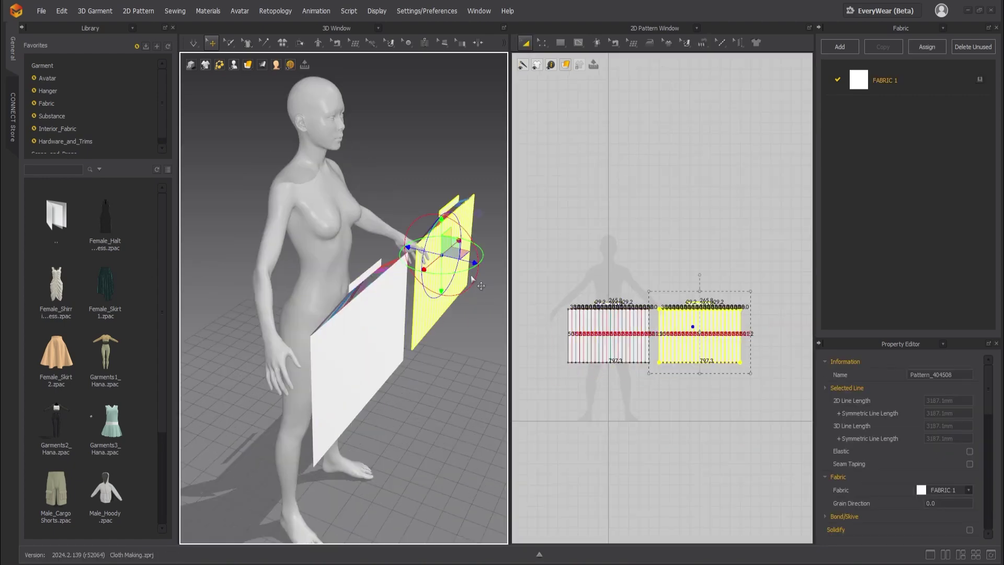
left_click_drag(471, 268, 410, 261)
right_click_drag(420, 298, 374, 322)
scroll(415, 320, "down", 2)
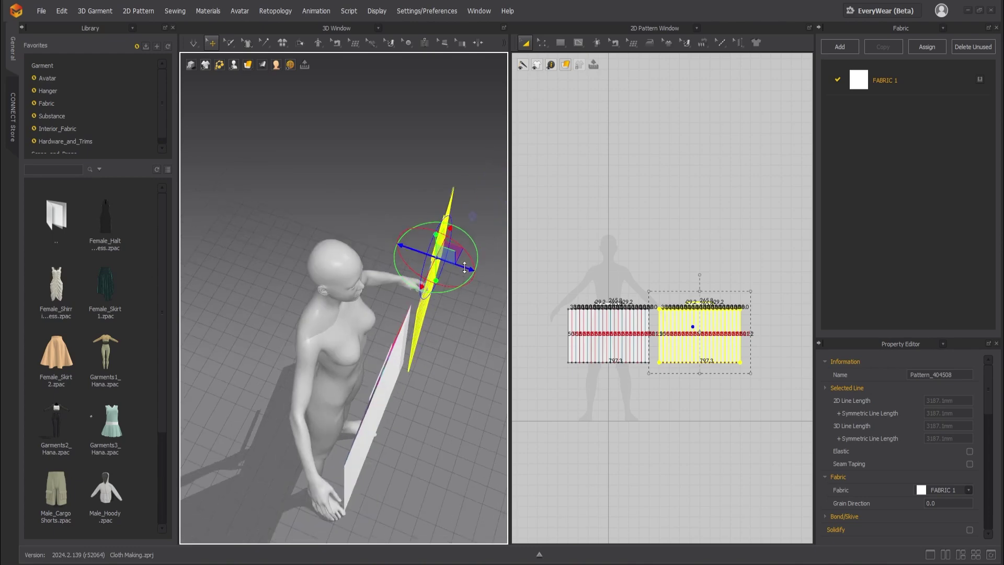
right_click_drag(465, 267, 323, 425)
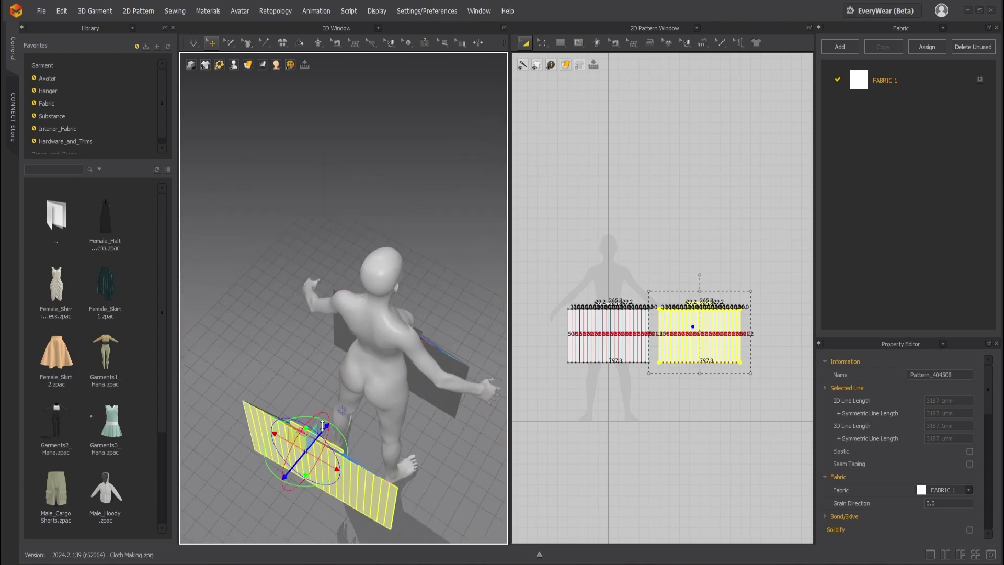
left_click_drag(322, 425, 369, 360)
right_click_drag(345, 382, 405, 350)
scroll(372, 418, "up", 2)
middle_click_drag(371, 436, 367, 370)
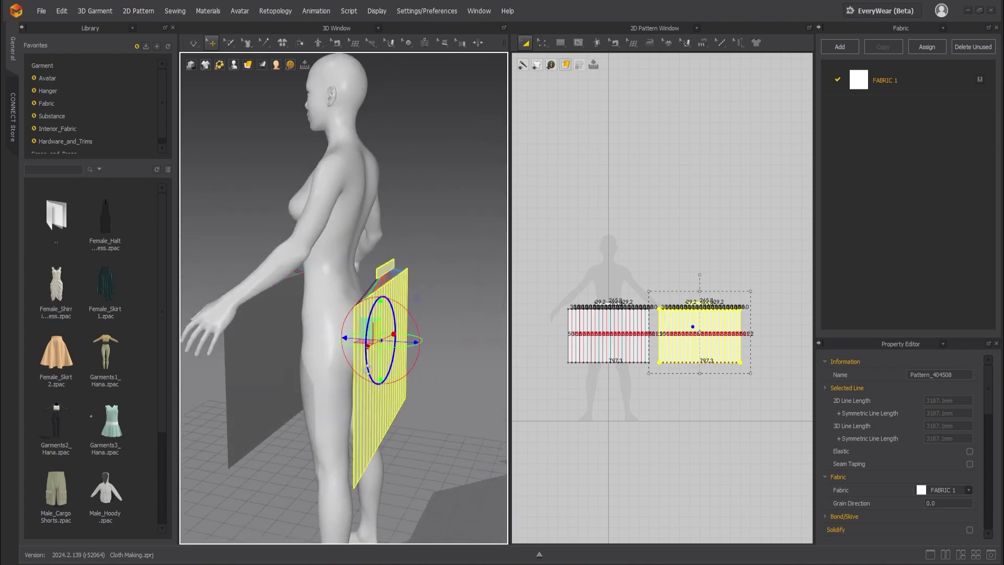
Step: Sew the side edges of the front and back skirt panels together on both sides with Segment Sewing
right_click_drag(368, 370, 345, 360)
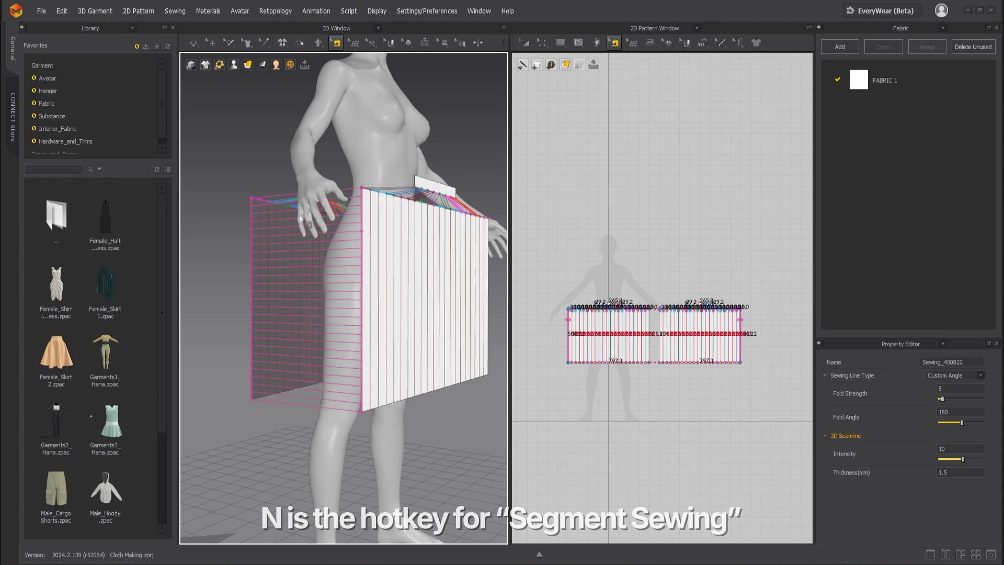
right_click_drag(366, 292, 384, 269)
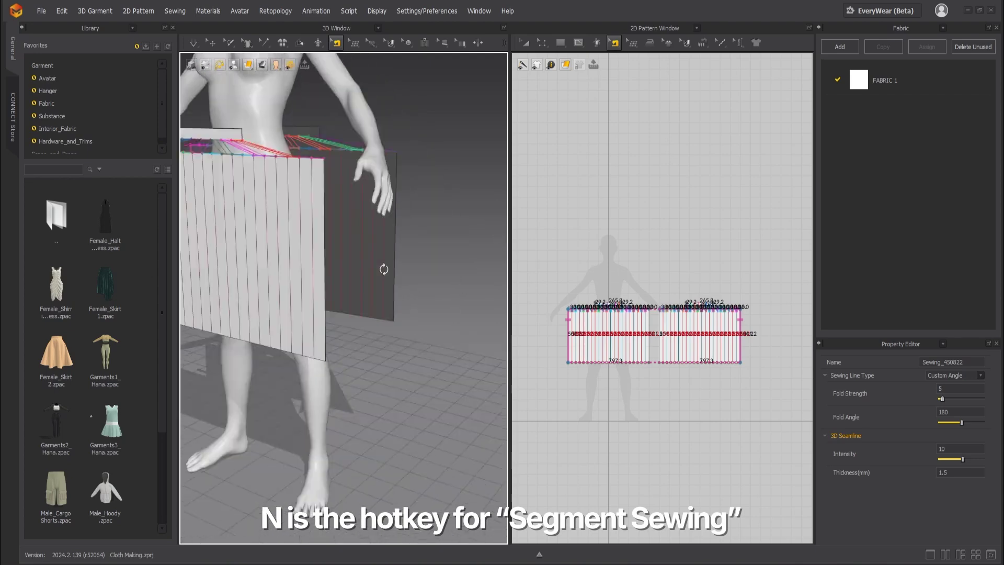
right_click_drag(314, 228, 374, 277)
left_click(361, 257)
left_click(399, 257)
Step: Sew the short ends of the front and back waistbands together on both sides of the avatar
scroll(375, 314, "down", 4)
scroll(376, 338, "up", 8)
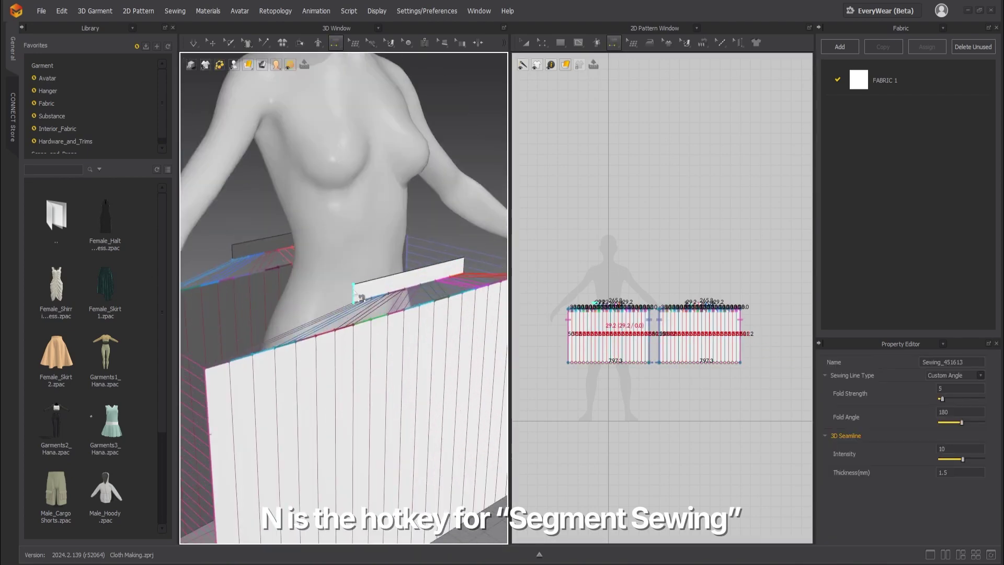
left_click(353, 291)
left_click(232, 252)
right_click_drag(314, 272, 261, 284)
left_click(265, 309)
left_click(369, 248)
scroll(334, 272, "down", 8)
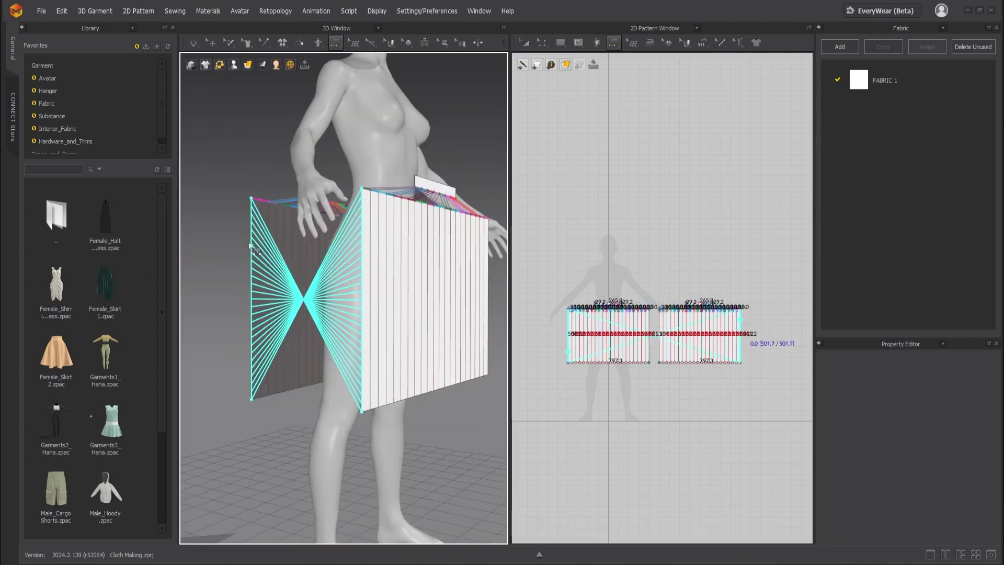
Step: Sew the facing side edges of the front and back skirt panels, and reverse the crossed seam with Edit Sewing
left_click(250, 244)
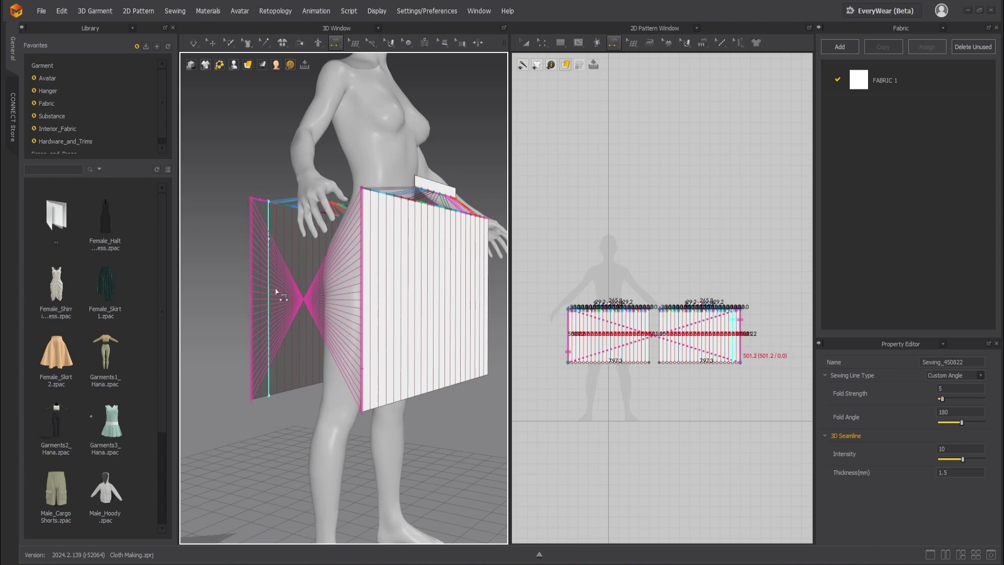
left_click(335, 42)
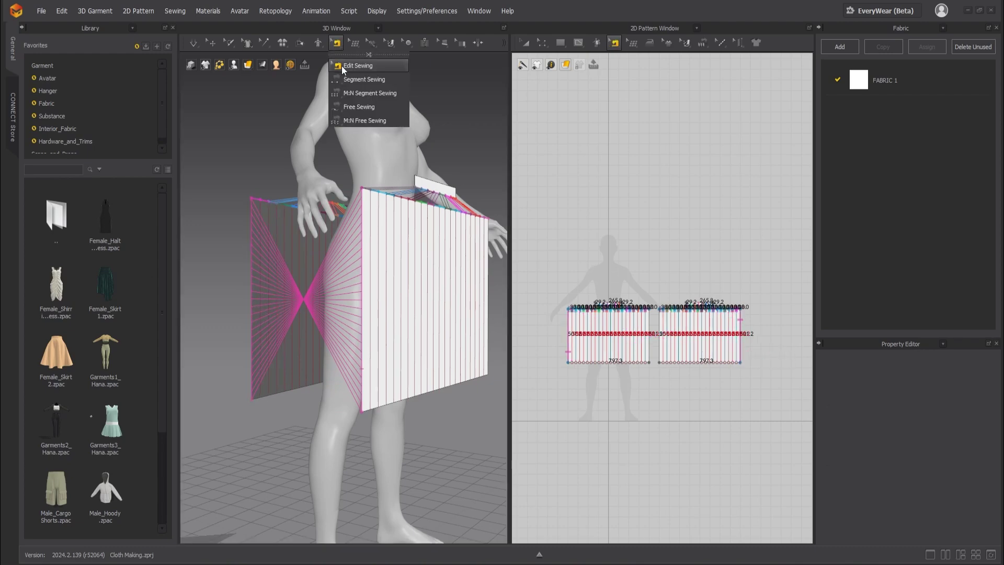
right_click(252, 236)
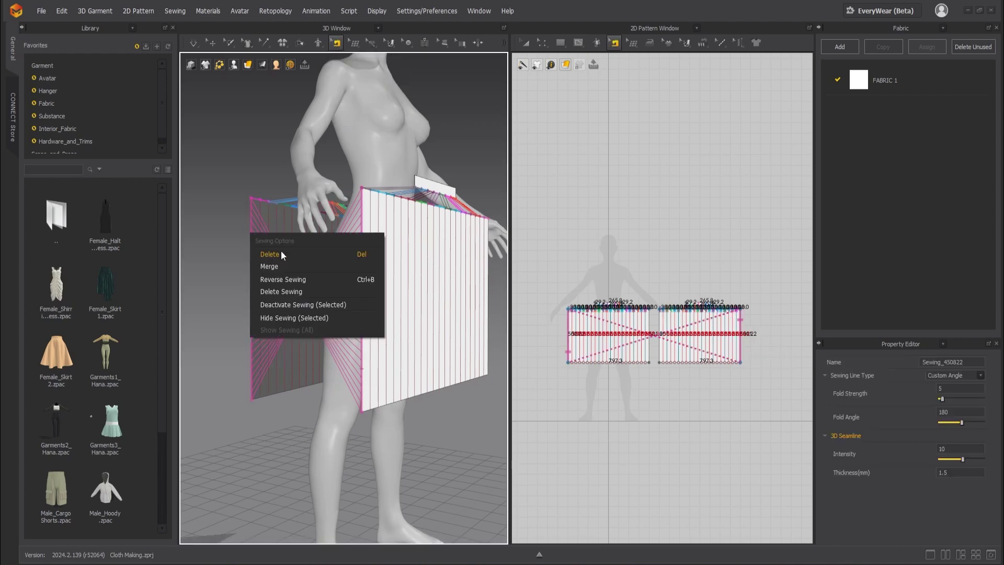
left_click(292, 283)
Step: Set the simulation processor to GPU and simulate the sewn skirt onto the avatar
left_click(192, 43)
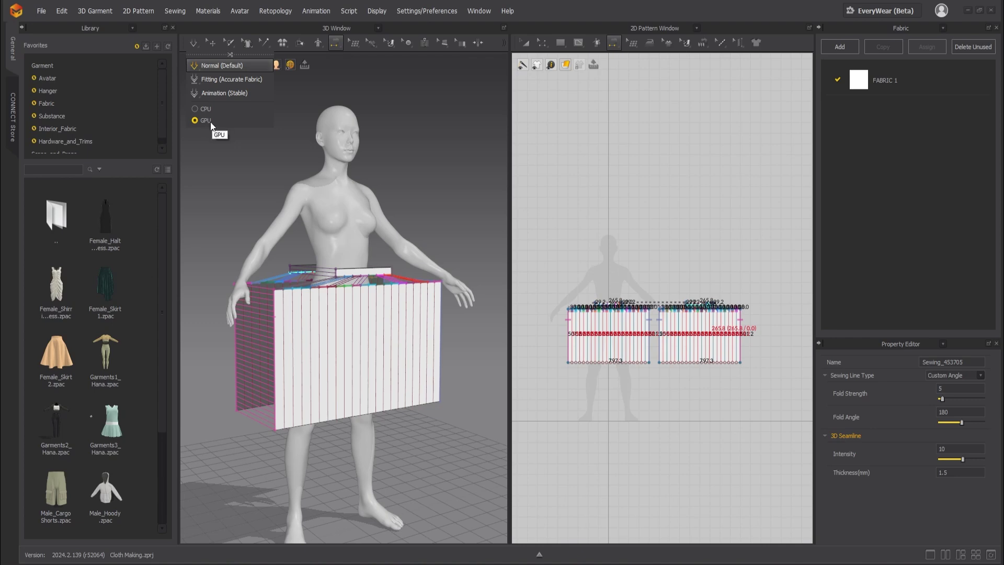
left_click(211, 121)
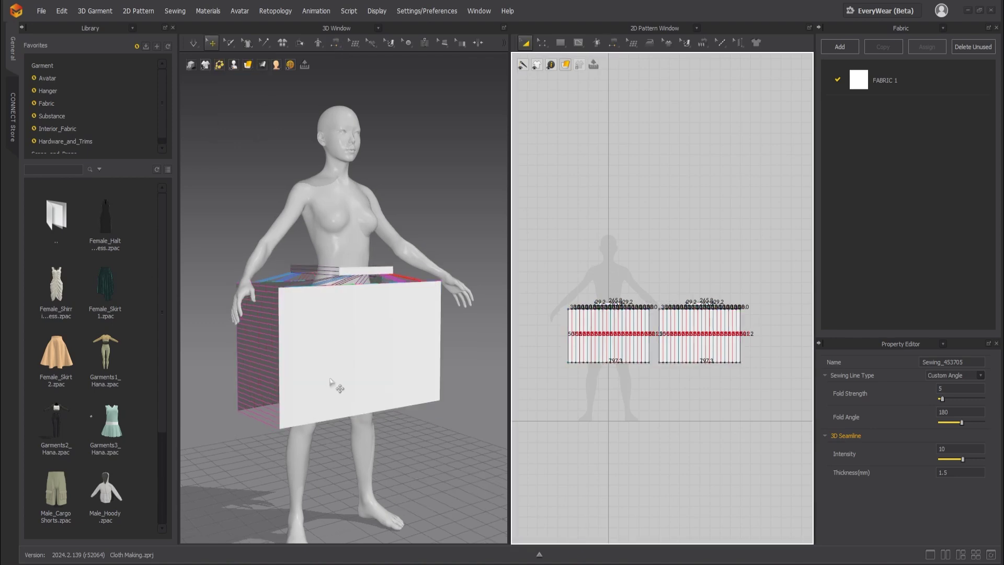
key("space")
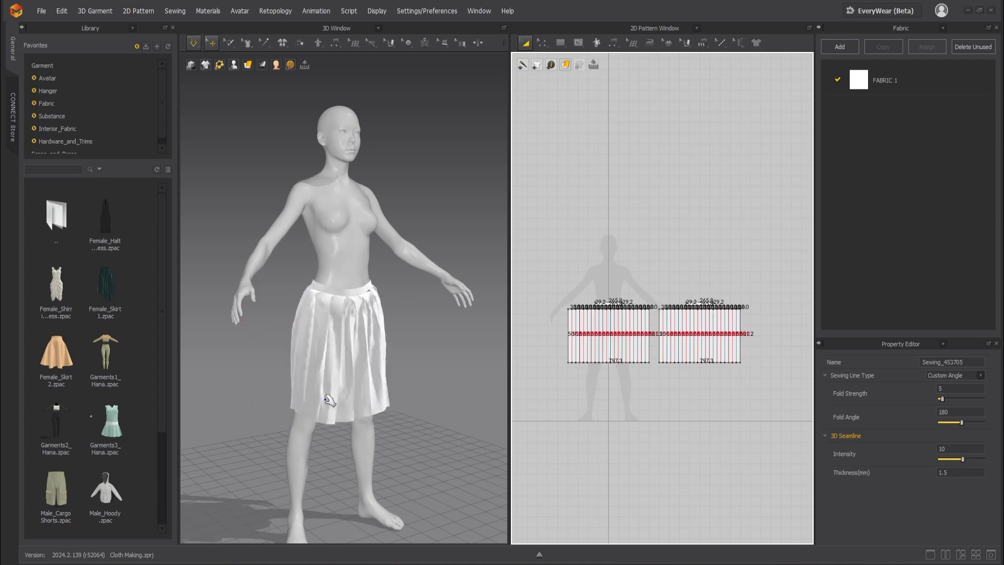
Step: Select all skirt and waistband patterns and set their particle distance to 7 mm
right_click_drag(327, 400, 296, 353)
scroll(286, 354, "up", 5)
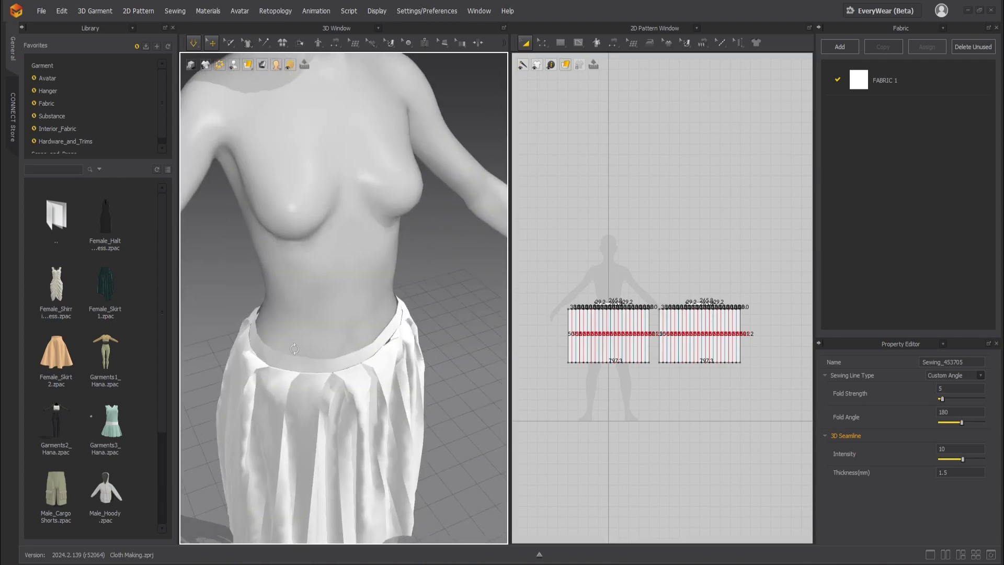
scroll(367, 371, "up", 3)
left_click(284, 293)
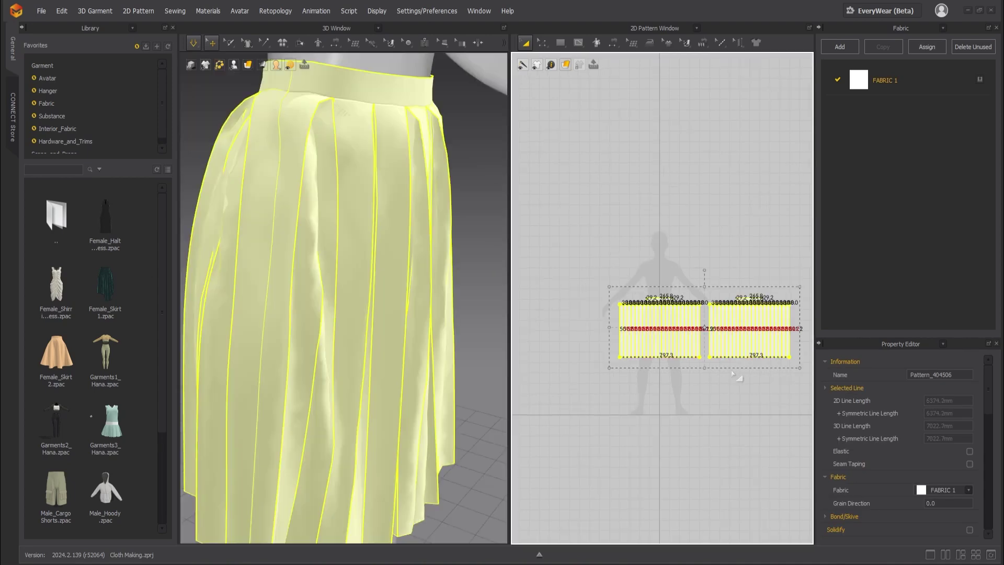
middle_click_drag(740, 378, 636, 373)
scroll(862, 477, "down", 3)
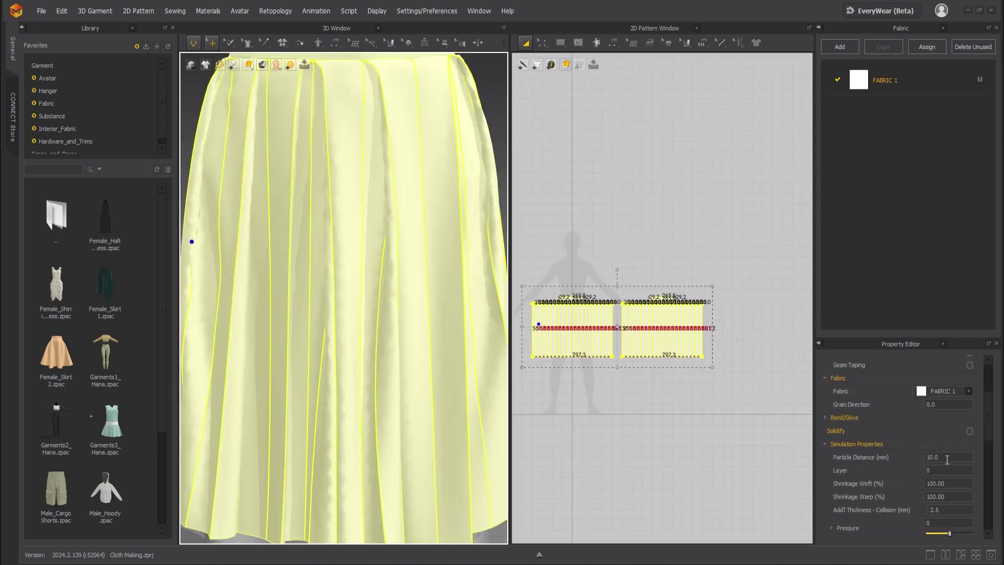
left_click(928, 457)
type("7")
key("Return")
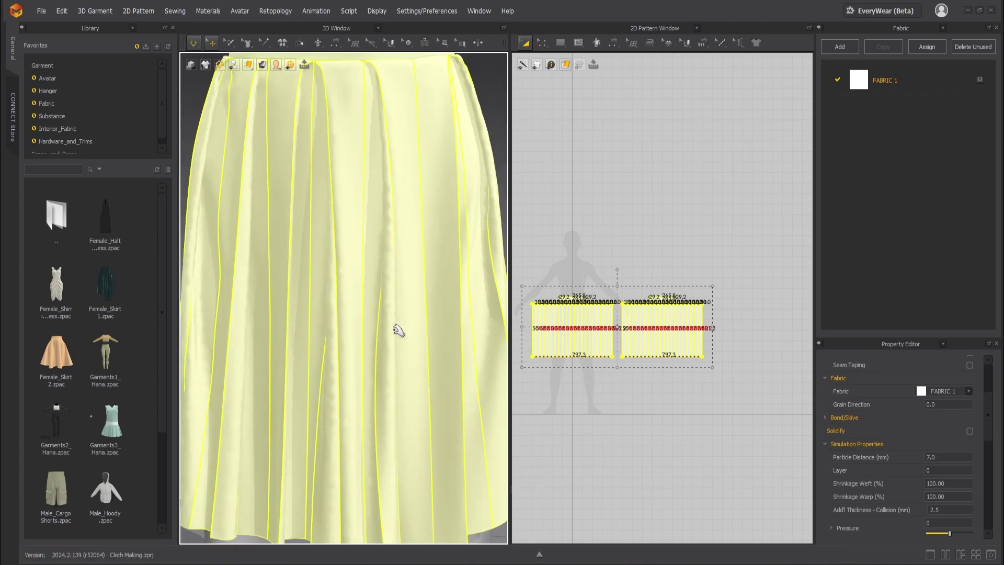
Step: Draw a half-bodice rectangle about 253 × 632 mm and add points about 180 mm down its centre edge and 245 mm down its side edge
scroll(403, 345, "down", 4)
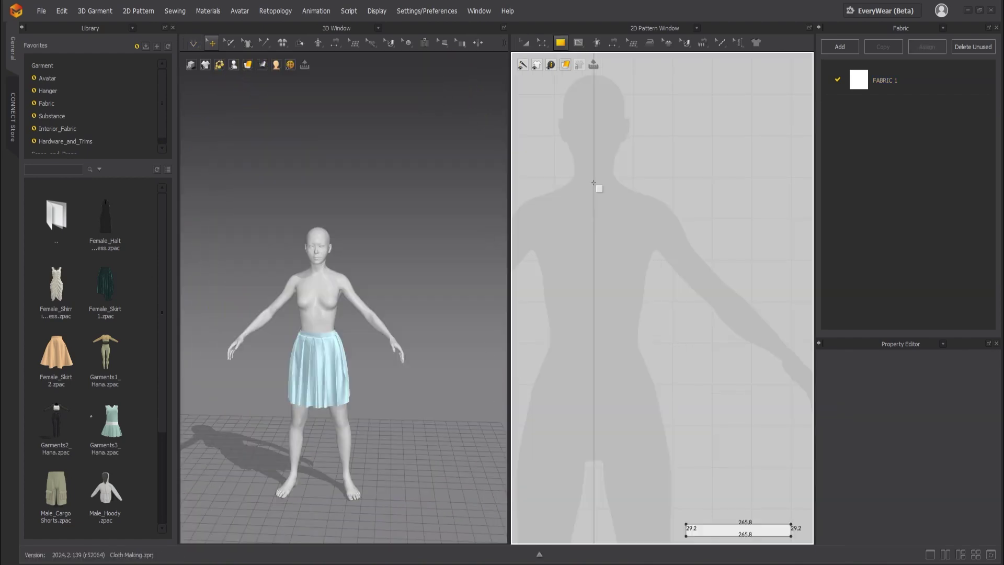
left_click_drag(599, 195, 691, 435)
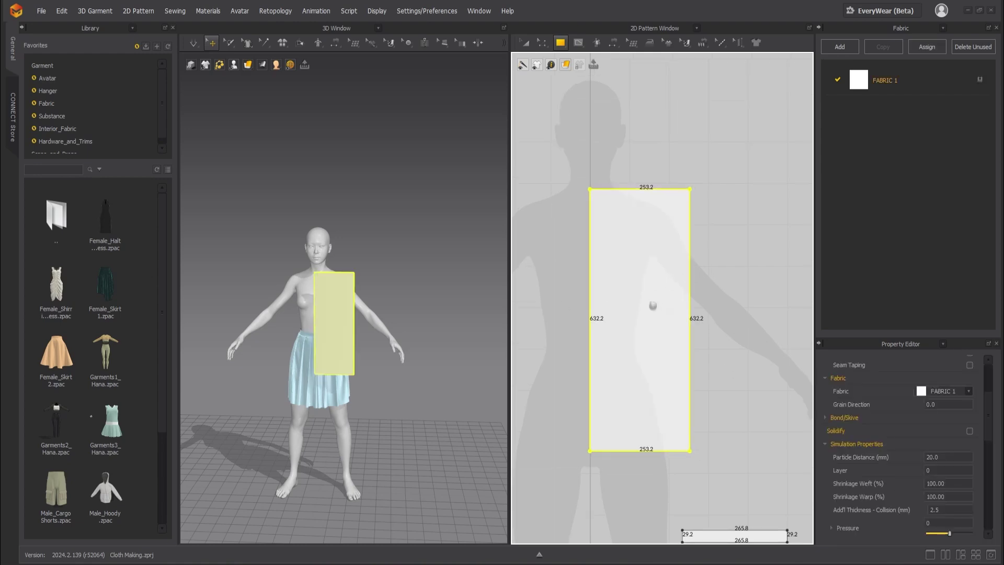
scroll(643, 68, "up", 2)
left_click(542, 43)
left_click(568, 137)
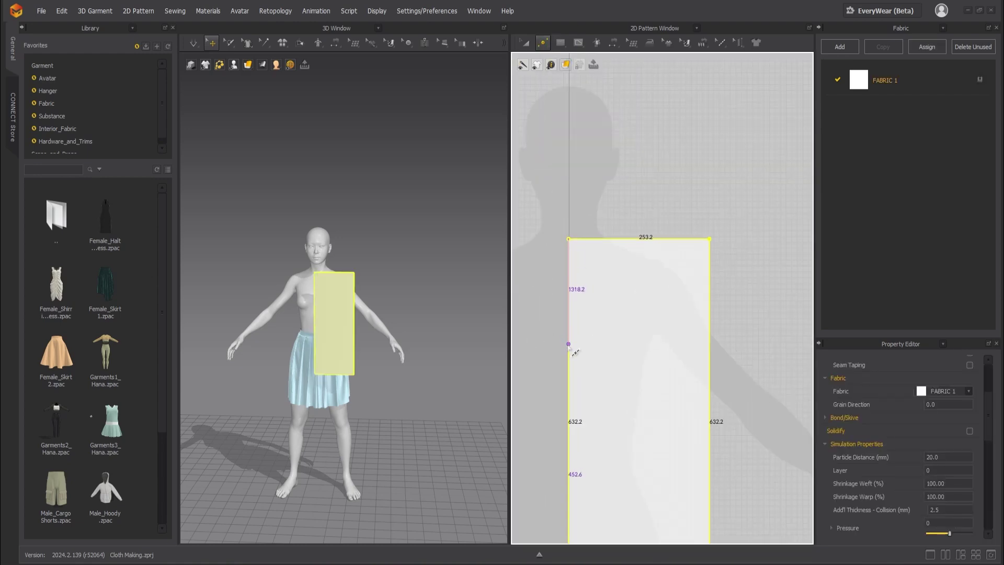
left_click(568, 344)
scroll(557, 343, "down", 1)
scroll(591, 333, "up", 3)
middle_click_drag(554, 237, 509, 180)
scroll(664, 314, "down", 2)
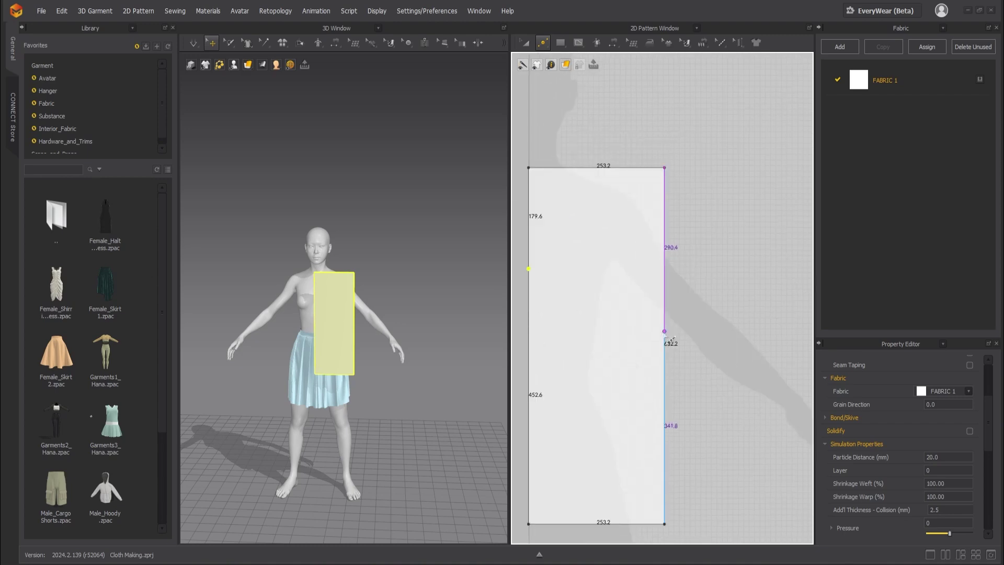
left_click(664, 305)
Step: Move the bodice's upper corners inward to form a slanted neckline about 227 mm long and a sloped shoulder about 110 mm long
key("v")
scroll(664, 314, "down", 1)
left_click_drag(553, 254, 591, 246)
left_click_drag(662, 254, 638, 254)
middle_click_drag(646, 264, 625, 239)
left_click_drag(618, 228, 615, 232)
middle_click_drag(628, 260, 626, 230)
Step: Bend the bodice's armhole edge inward with Edit Curvature to a length of about 265 mm
left_click(543, 44)
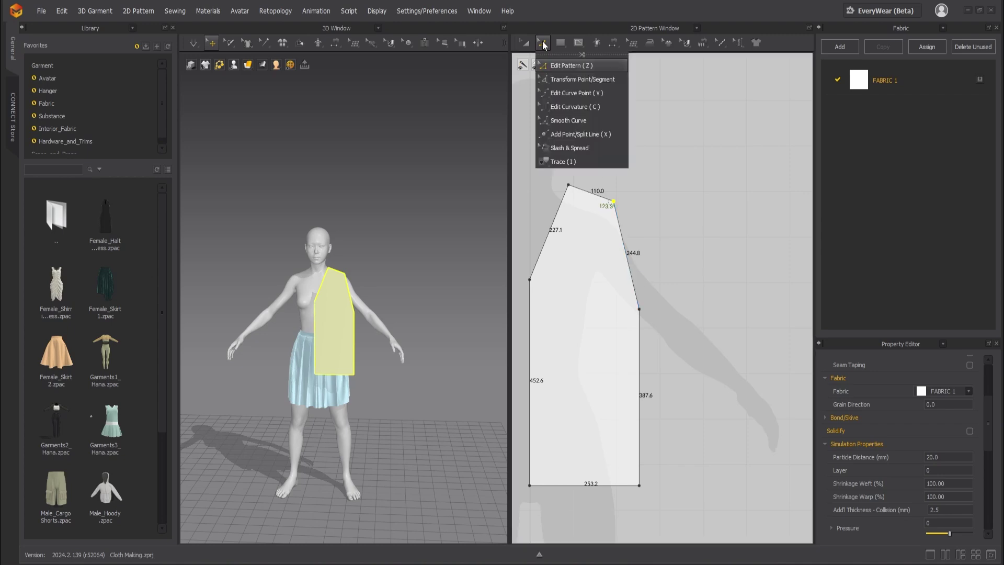
left_click(567, 109)
left_click_drag(633, 283, 618, 292)
Step: Clone the half bodice as a Symmetric Pattern and place it beside the original across the avatar's centre line
key("z")
scroll(645, 314, "down", 2)
right_click(635, 253)
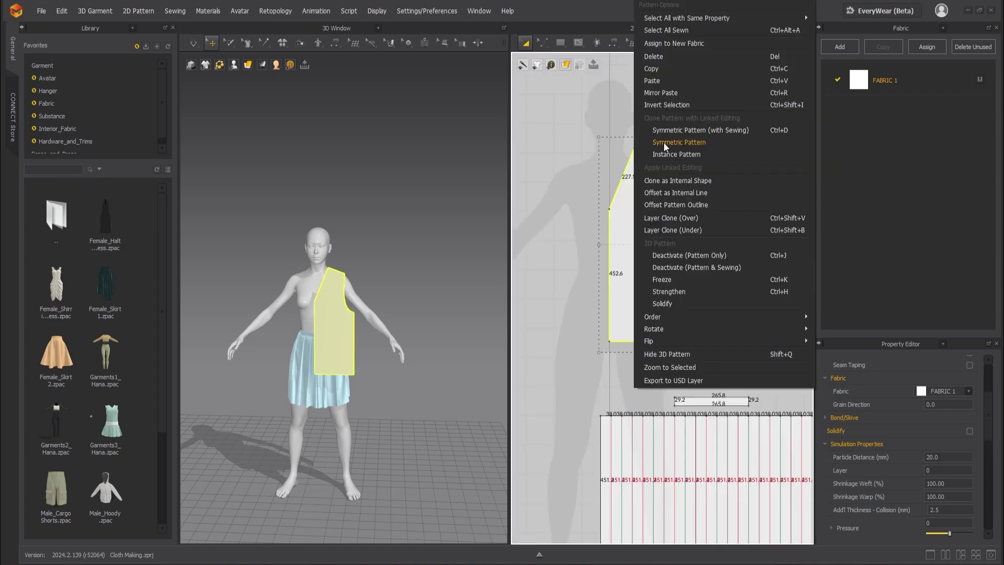
left_click(678, 142)
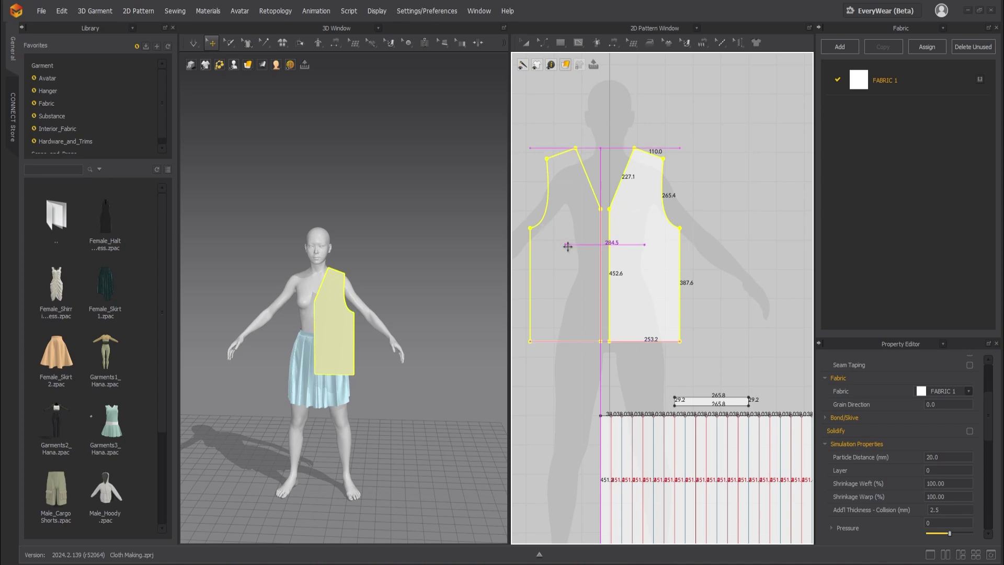
left_click(568, 246)
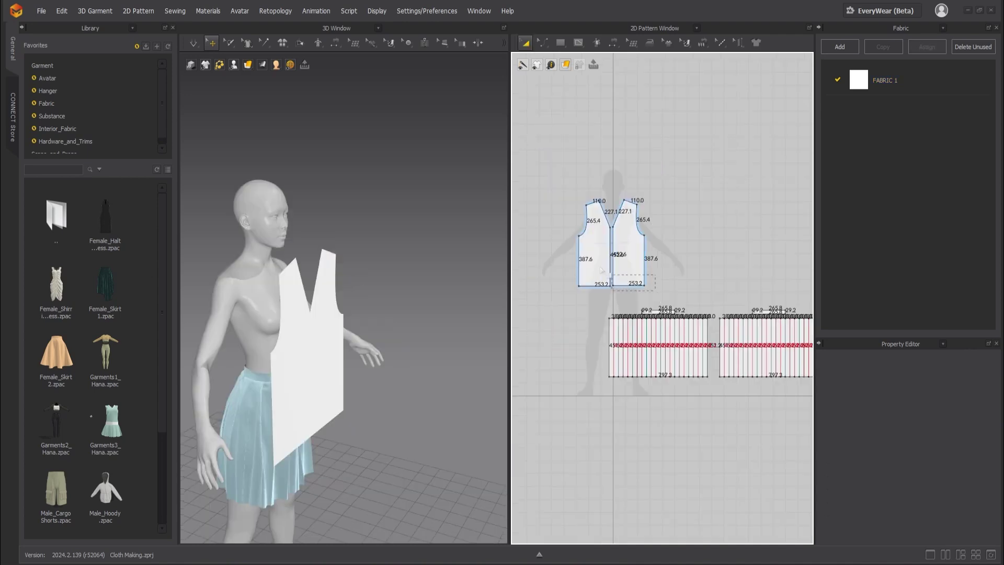
Step: Paste a copy of both front bodice pieces beside the originals in the 2D pattern layout
left_click(606, 218)
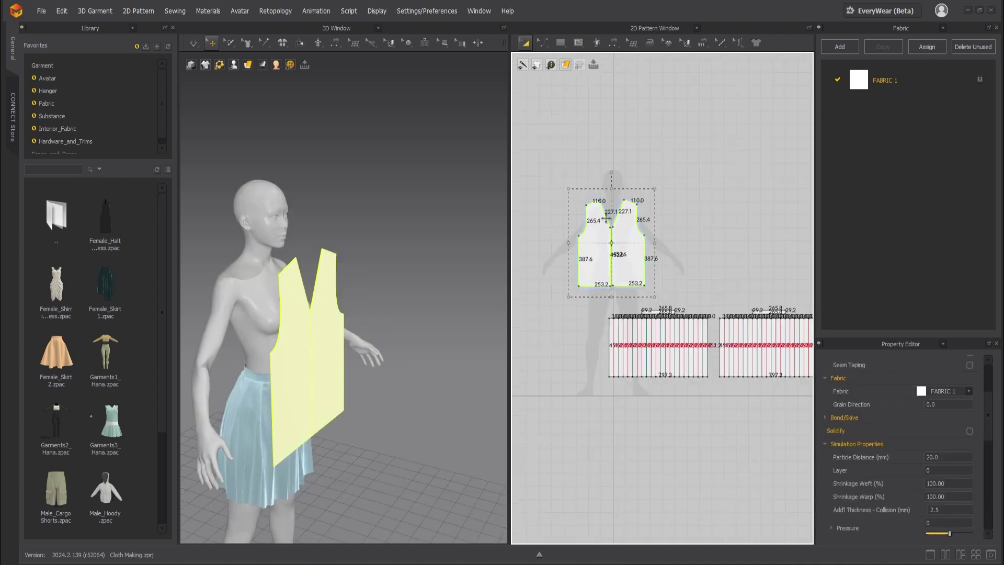
key("ctrl+v")
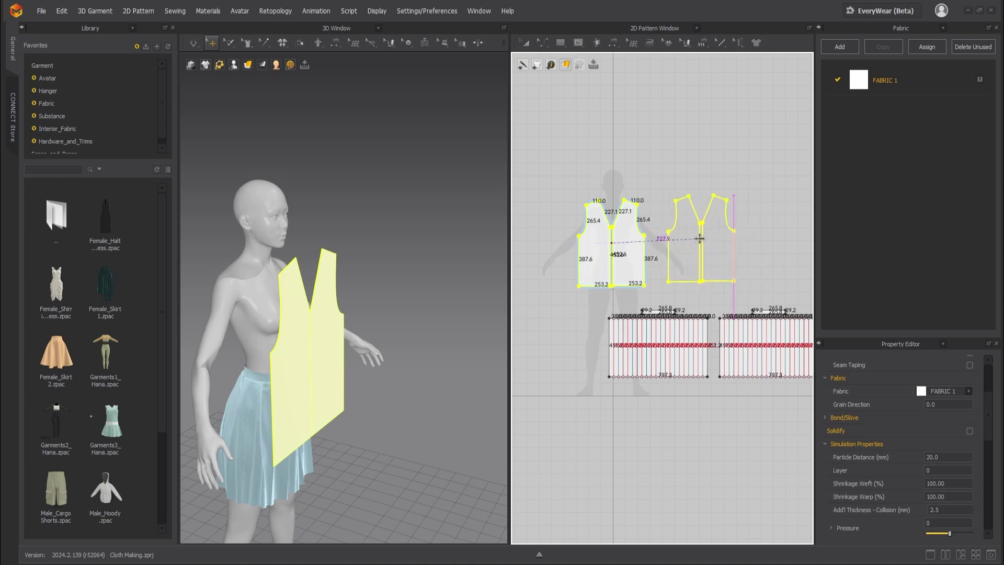
left_click(719, 242)
Step: Raise the centre neck point of the copied bodice for a high back neckline and bring its two halves together
scroll(693, 265, "up", 5)
middle_click_drag(710, 264, 632, 387)
scroll(650, 356, "up", 5)
key("z")
left_click_drag(648, 362, 651, 220)
scroll(698, 246, "down", 3)
middle_click_drag(701, 244, 722, 223)
key("a")
left_click_drag(594, 343, 602, 343)
Step: Curve the back neckline edges to about 99 mm and the back armholes to about 272 mm with Edit Curvature
scroll(680, 275, "up", 3)
middle_click_drag(680, 275, 631, 396)
scroll(617, 355, "up", 3)
mouse_move(604, 325)
middle_mouse_down()
mouse_move(657, 299)
mouse_move(613, 334)
middle_mouse_up()
key("c")
left_click_drag(705, 267, 690, 283)
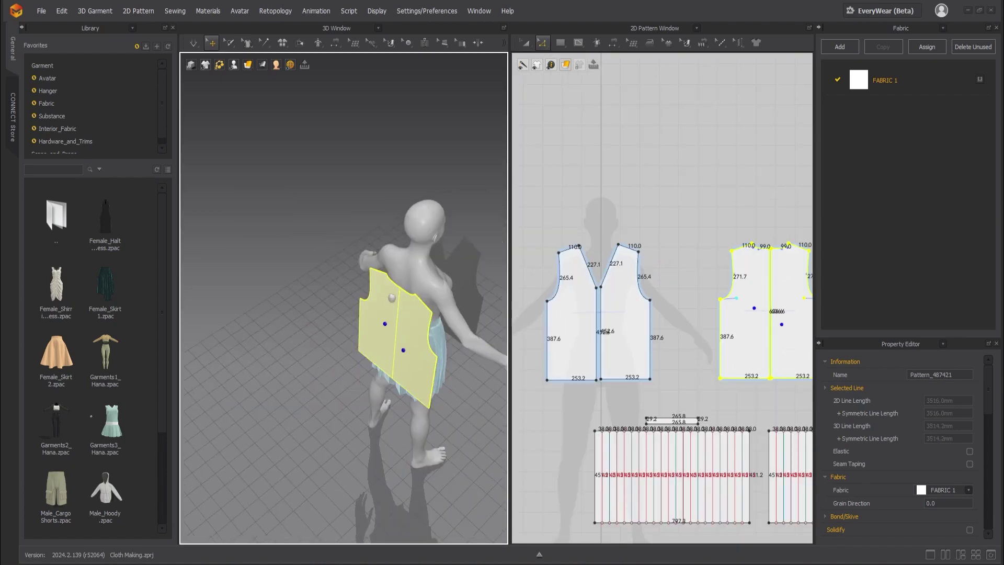
Step: Sew the bodice pieces together at the sides, shoulders and centre edges with Segment Sewing
right_click_drag(391, 297, 356, 334)
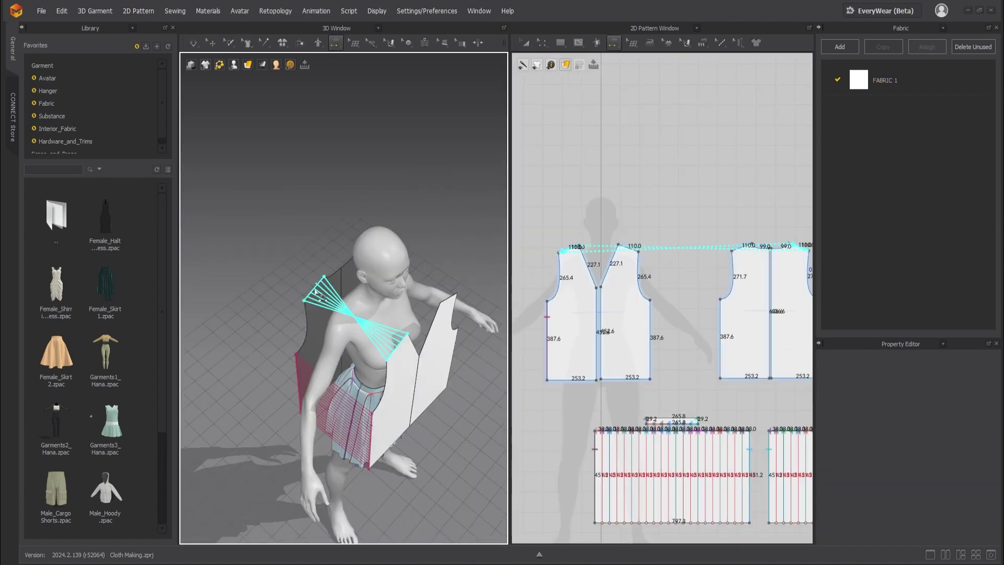
right_click_drag(316, 294, 304, 318)
left_click(320, 303)
left_click(331, 349)
left_click(372, 285)
right_click_drag(387, 335, 366, 293)
left_click(389, 337)
left_click(337, 366)
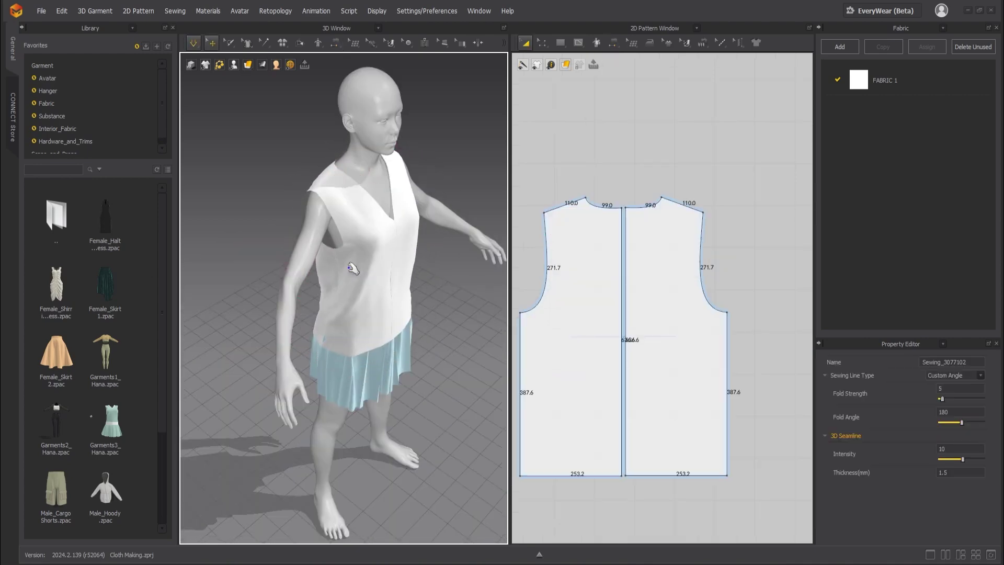
Step: Draw a half-sleeve pattern beside the bodice, about 192 mm wide at the hem, and raise its inner upper corner
mouse_move(286, 264)
right_mouse_down()
mouse_move(161, 241)
mouse_move(272, 261)
right_mouse_up()
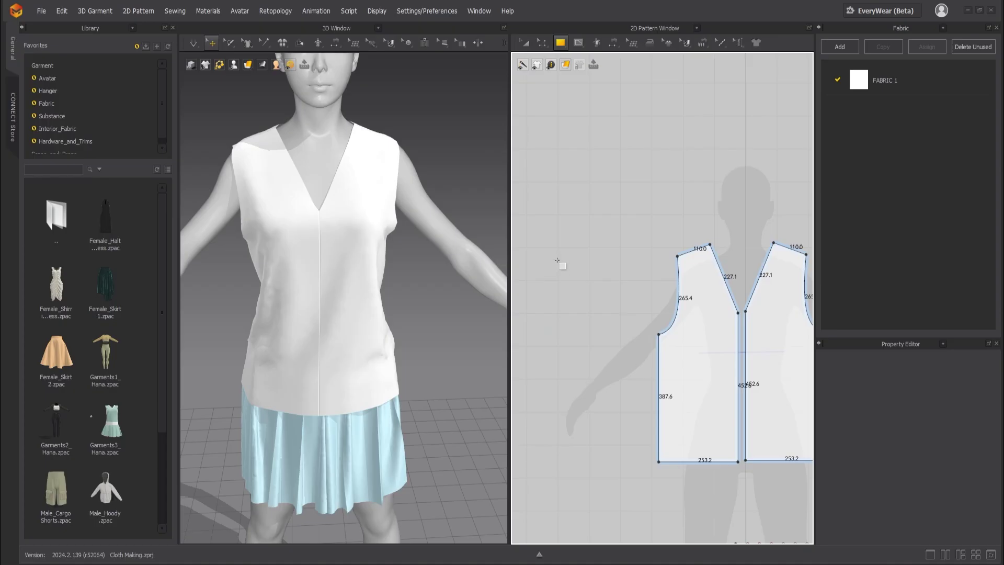
left_click_drag(557, 260, 625, 324)
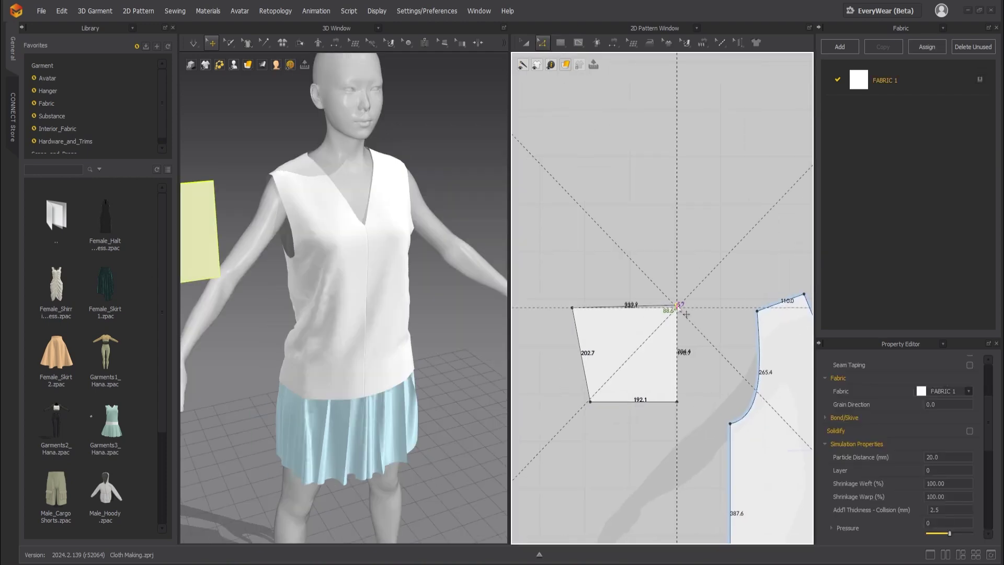
left_click_drag(676, 305, 676, 253)
scroll(676, 253, "up", 2)
scroll(688, 291, "down", 2)
Step: Shape the half sleeve's upper edge into an S-curved cap about 284 mm long and unfold the sleeve along its vertical edge
left_click(654, 315)
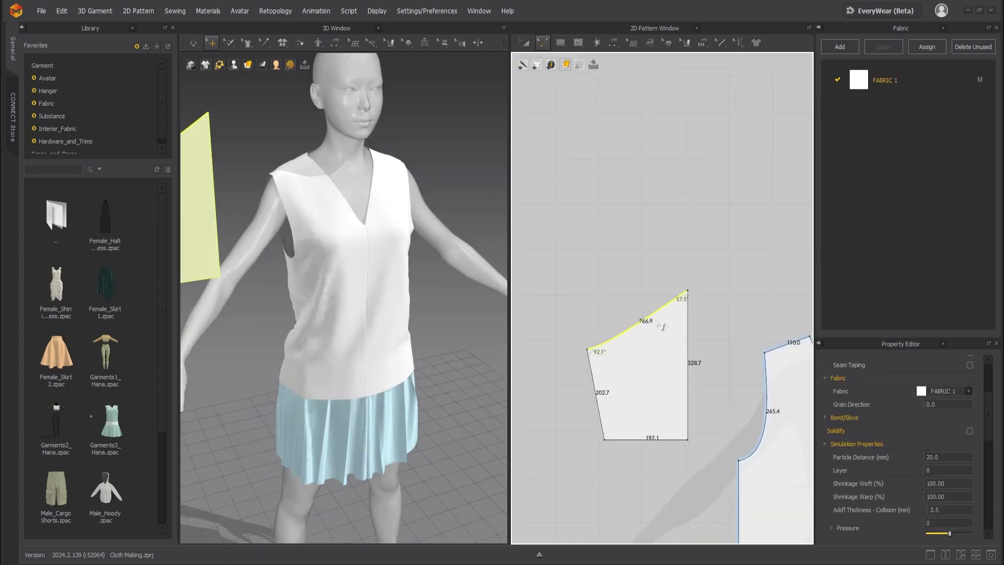
left_click_drag(654, 313, 614, 297)
left_click(648, 272)
left_click(687, 291)
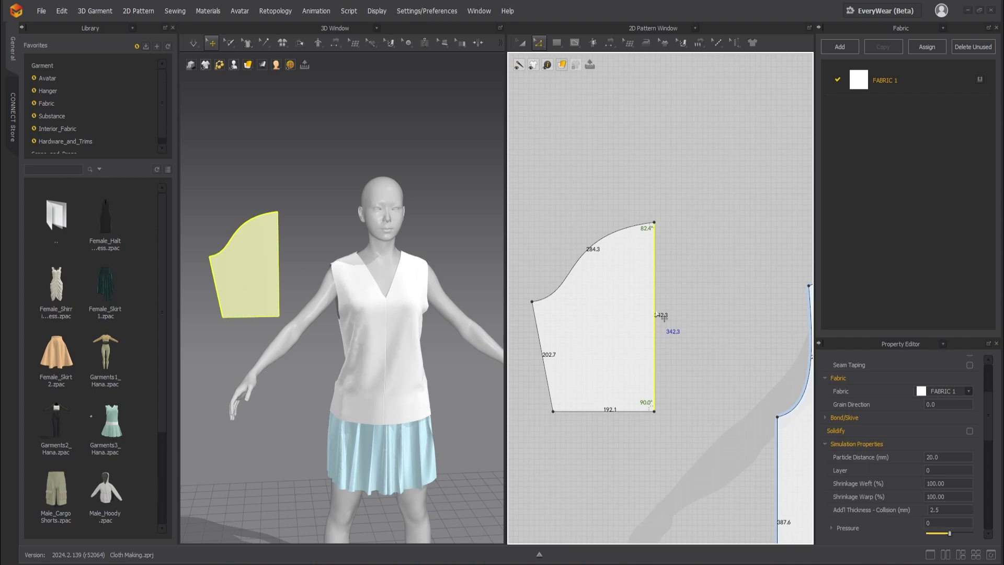
right_click(653, 315)
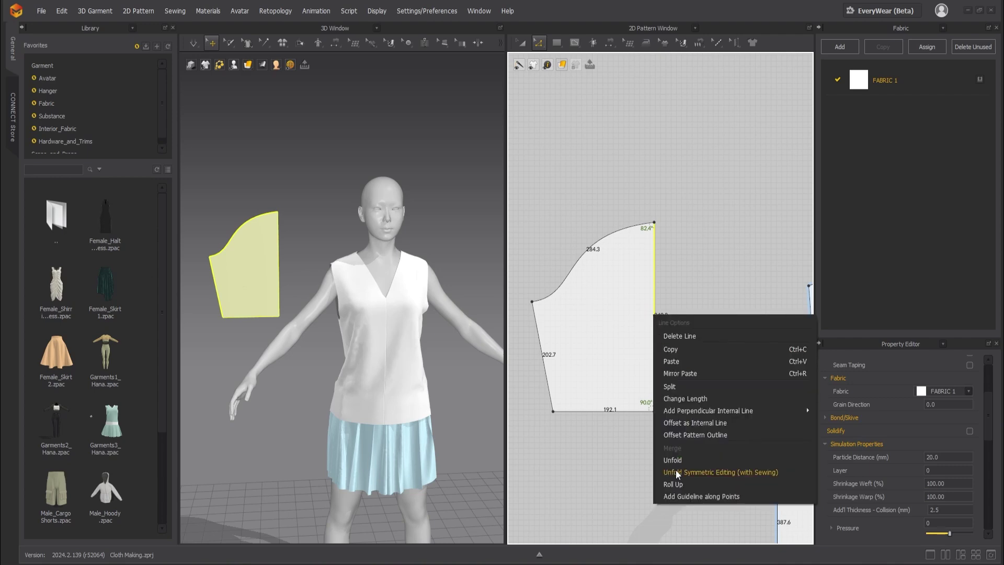
left_click(674, 460)
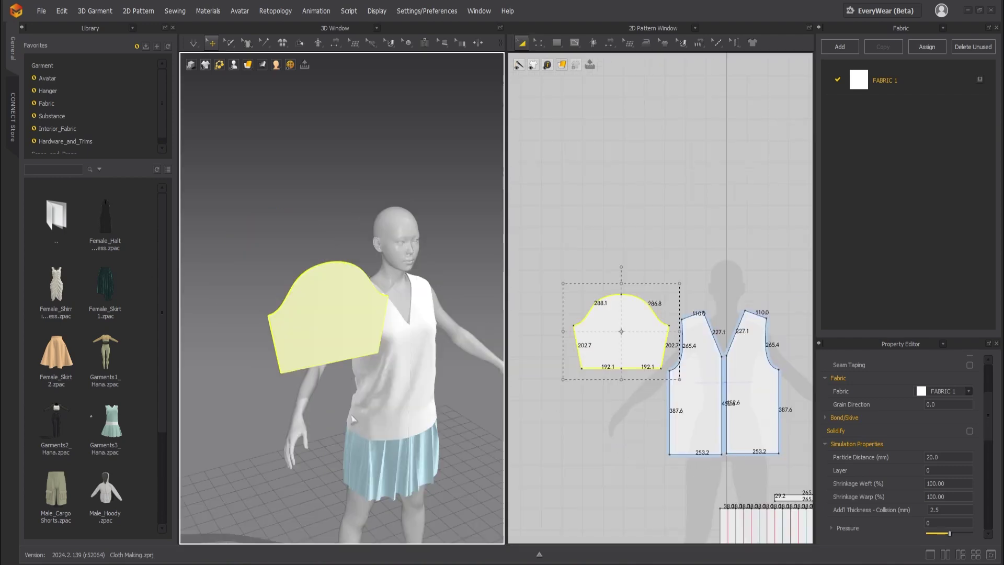
Step: Show the arrangement points and wrap the sleeve pattern around the avatar's right upper arm
key("shift+f")
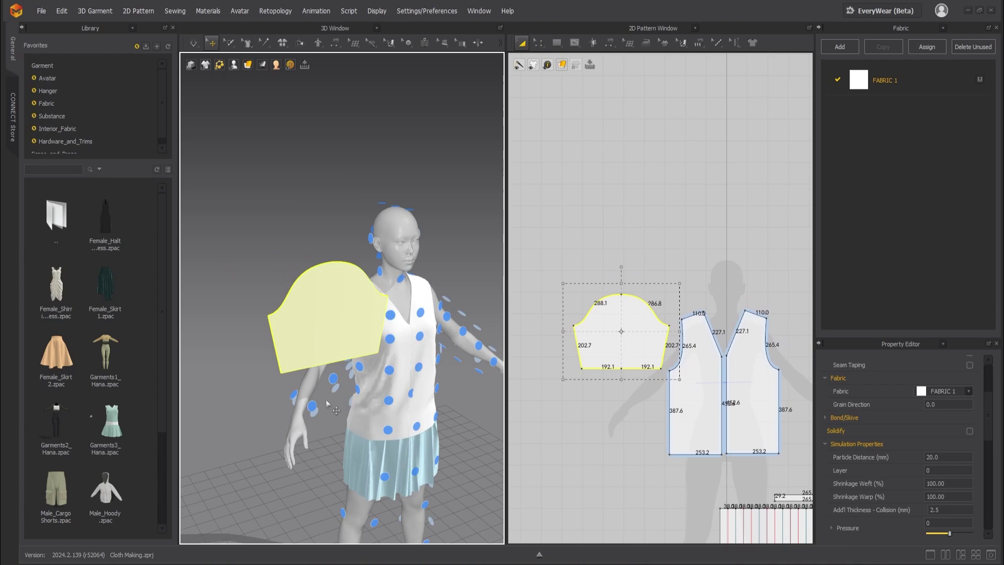
right_click_drag(326, 403, 297, 338)
left_click(354, 335)
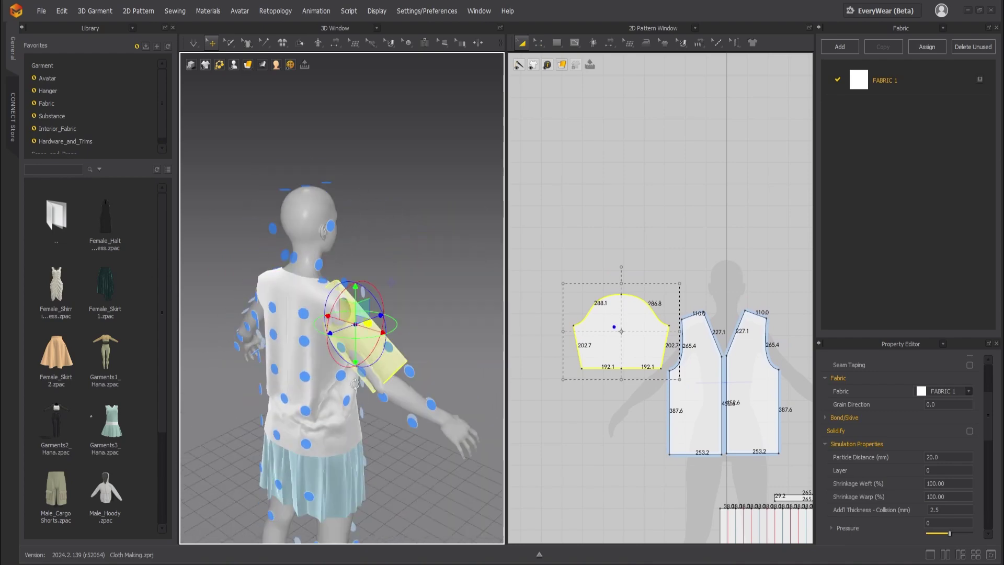
Step: Sew the two halves of the sleeve cap to the back and front armholes on the avatar's right side
right_click_drag(389, 318, 365, 316)
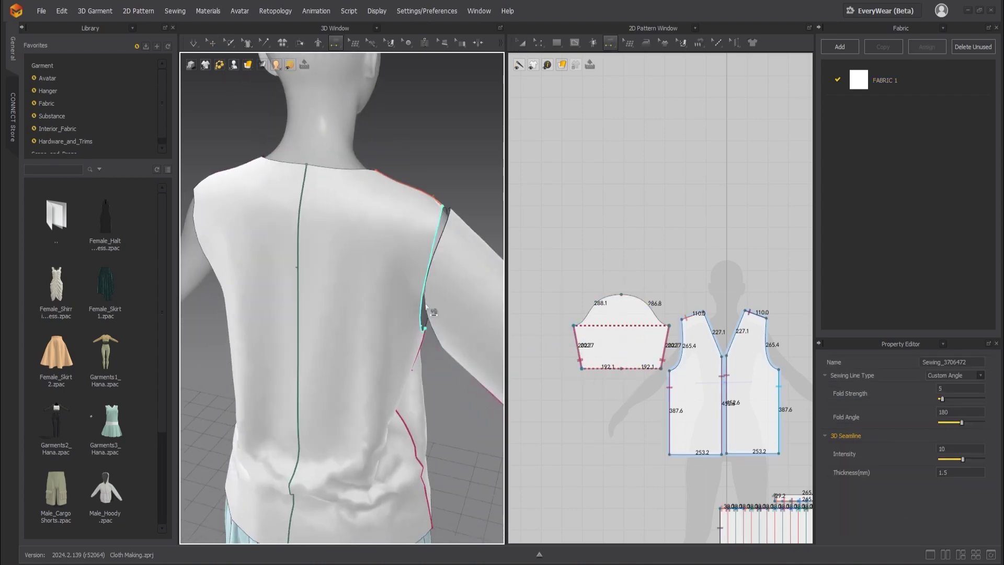
middle_click_drag(426, 308, 327, 361)
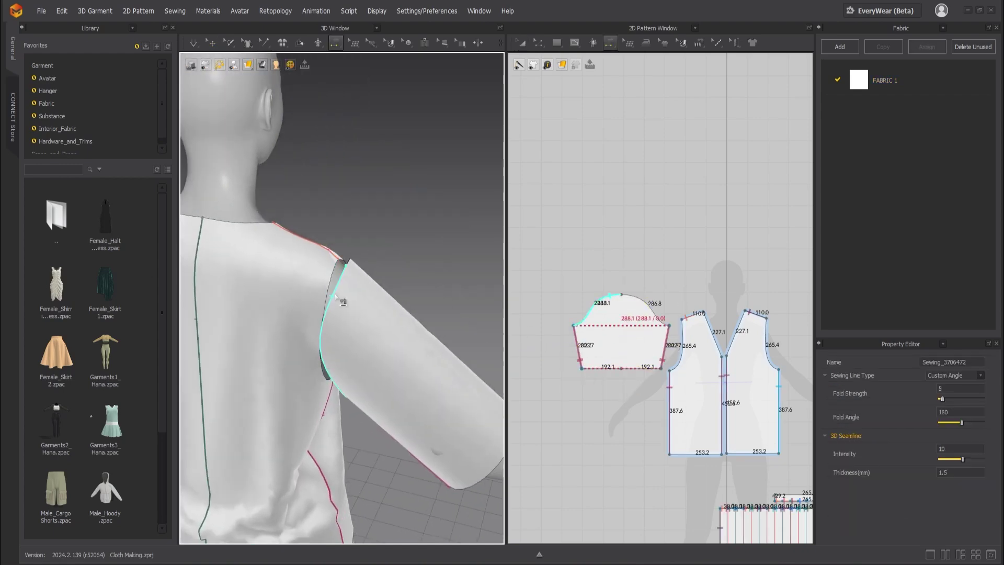
left_click(339, 300)
left_click(330, 297)
right_click_drag(330, 298, 256, 361)
middle_click_drag(209, 324, 319, 230)
left_click(318, 228)
right_click_drag(319, 228, 334, 188)
left_click(336, 182)
scroll(336, 183, "down", 5)
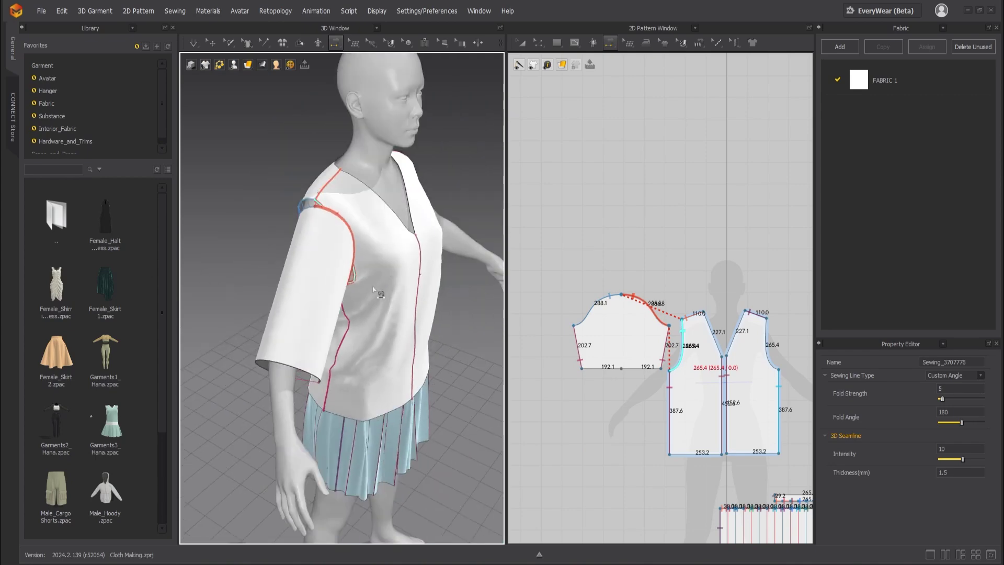
Step: Select the sewn sleeve and create its mirrored copy for the avatar's other arm
key("q")
left_click(244, 257)
right_click(608, 347)
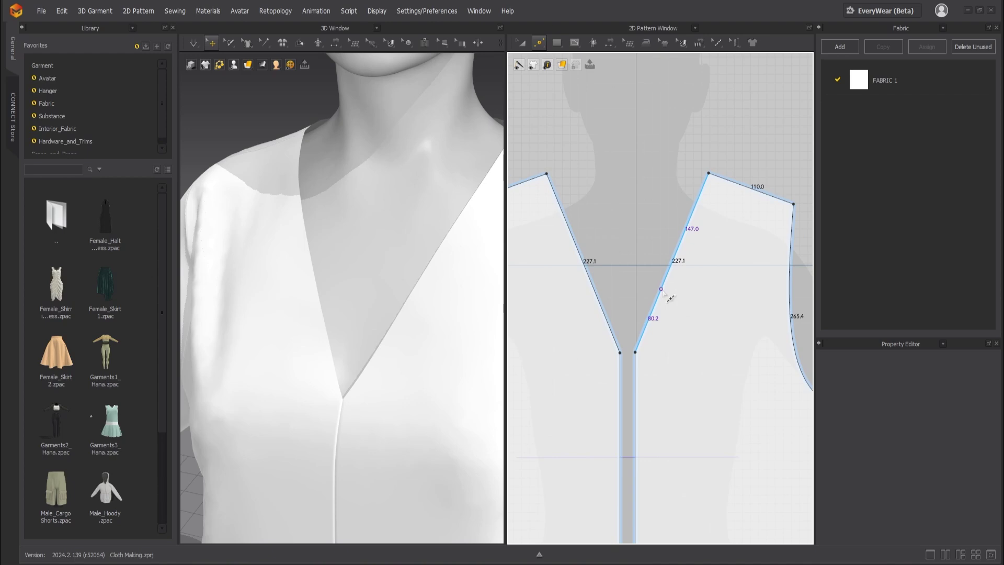
Step: Split the V-neckline edges 80.2 mm above their lower ends and draw a triangular neck insert about 63 mm wide
left_click(661, 288)
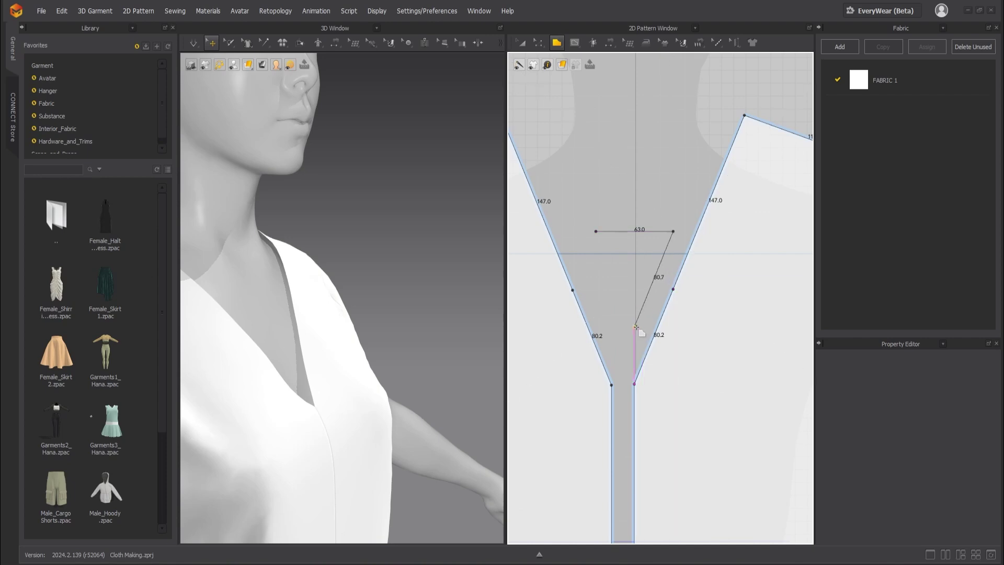
left_click(635, 327)
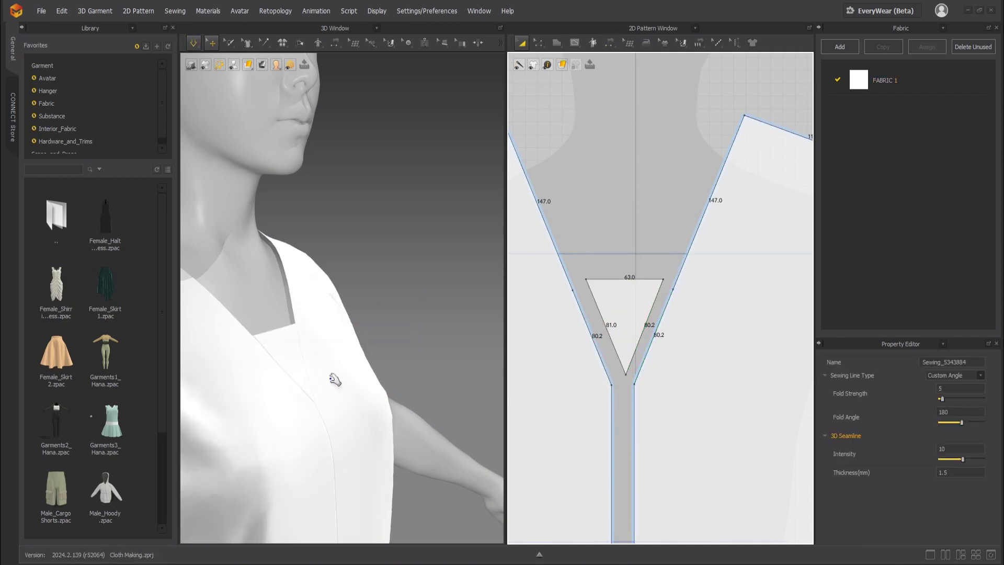
Step: Freeze all the top's patterns to exclude them from the simulation and clear the selection
scroll(335, 380, "down", 3)
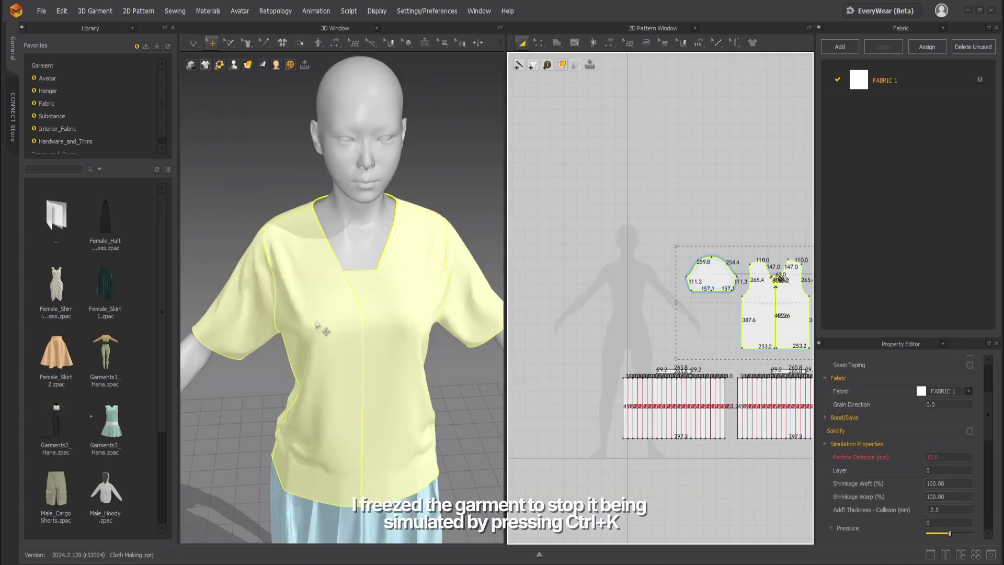
scroll(354, 276, "up", 2)
scroll(354, 276, "down", 3)
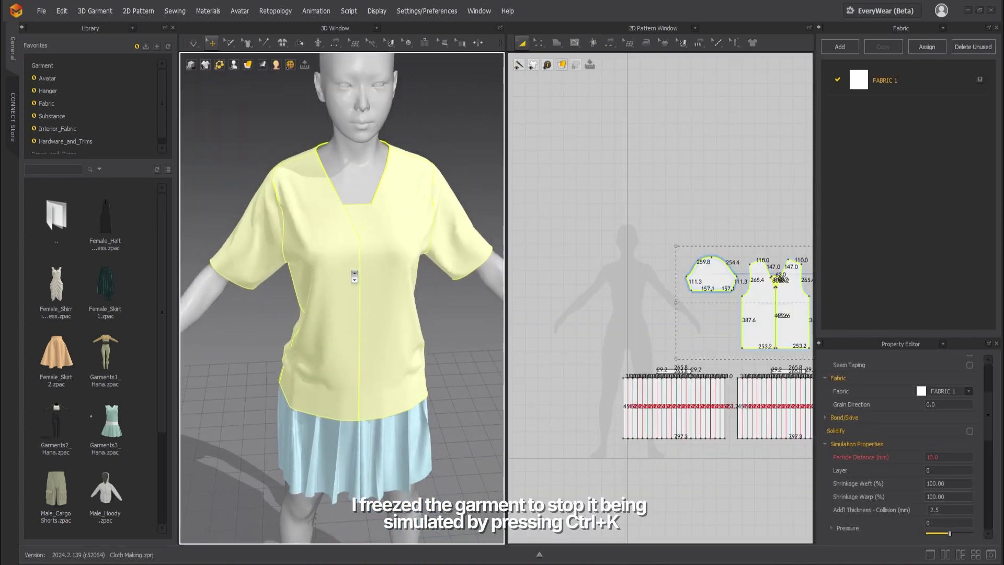
scroll(354, 276, "down", 2)
key("ctrl+k")
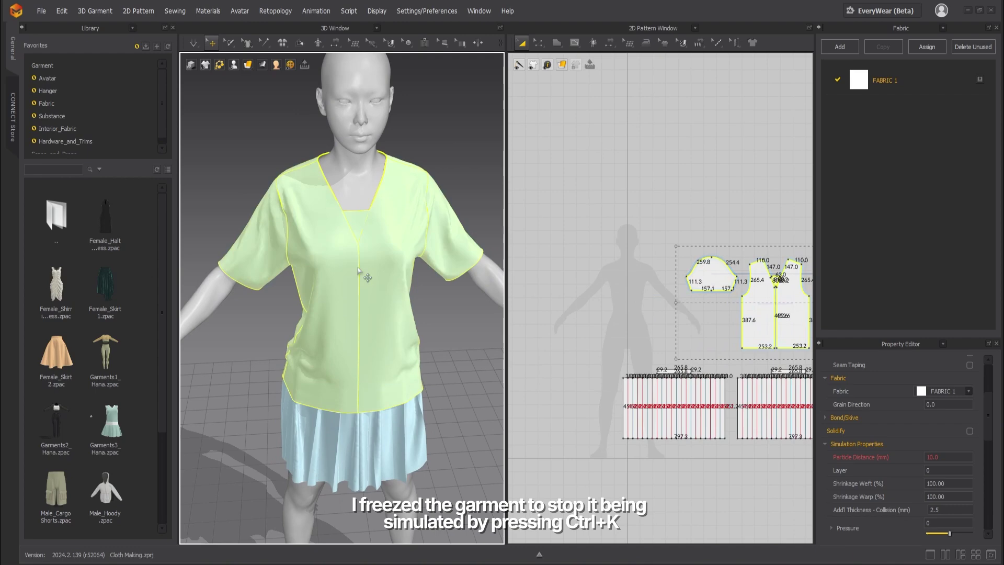
left_click(445, 148)
right_click_drag(389, 257, 476, 314)
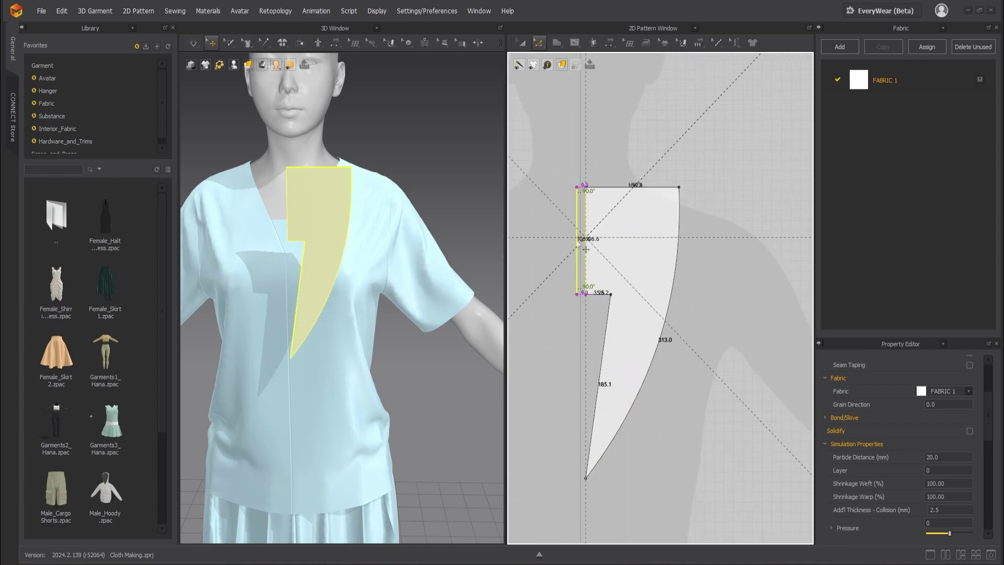
Step: Widen the half collar pattern's upper edge to about 106 mm and reposition its inner notch corner
left_click(701, 381)
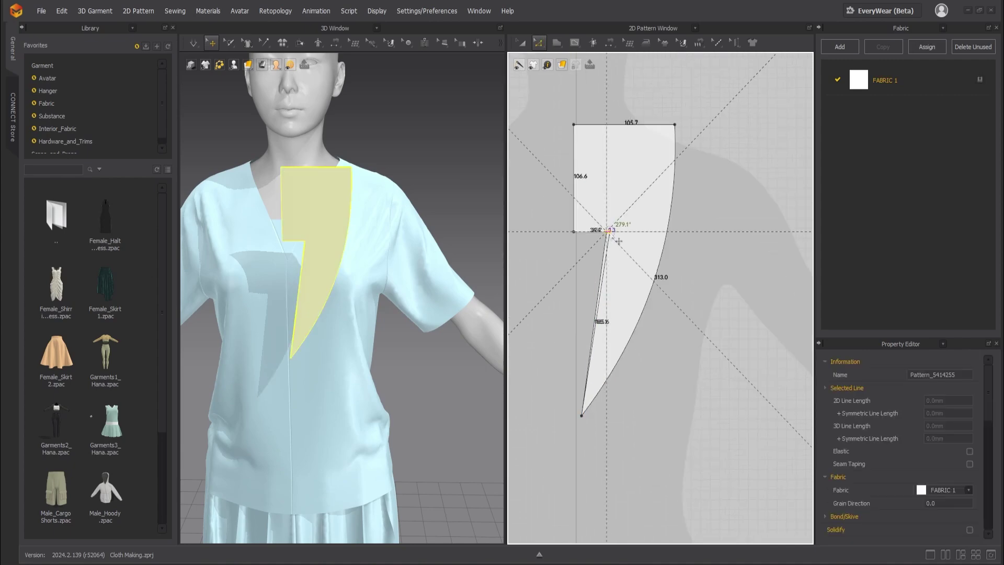
left_click_drag(621, 385, 517, 221)
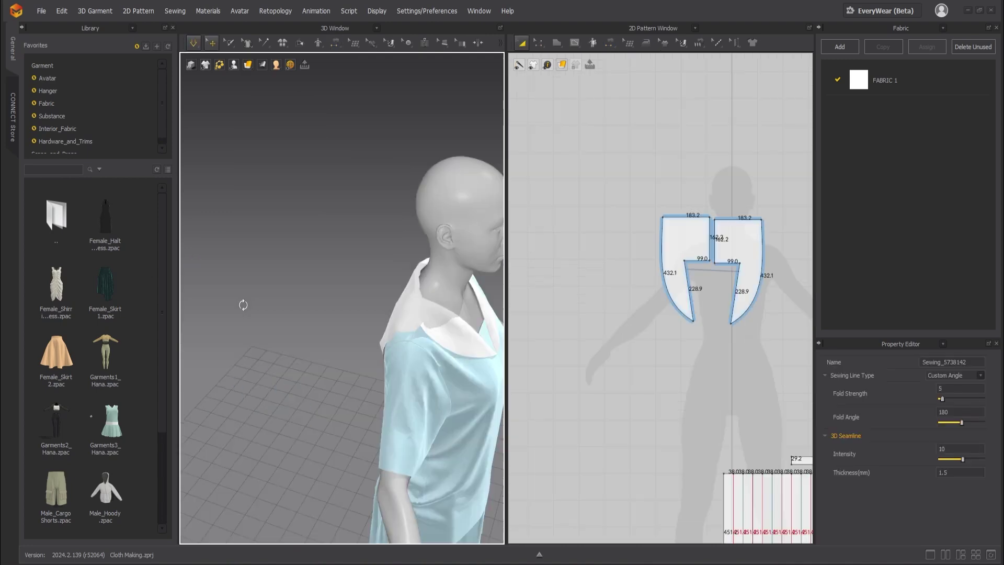
Step: Examine the simulated collar's drape from the back, selecting the half over the avatar's right shoulder
right_click_drag(242, 303, 520, 281)
middle_click_drag(292, 283, 510, 281)
left_click(414, 251)
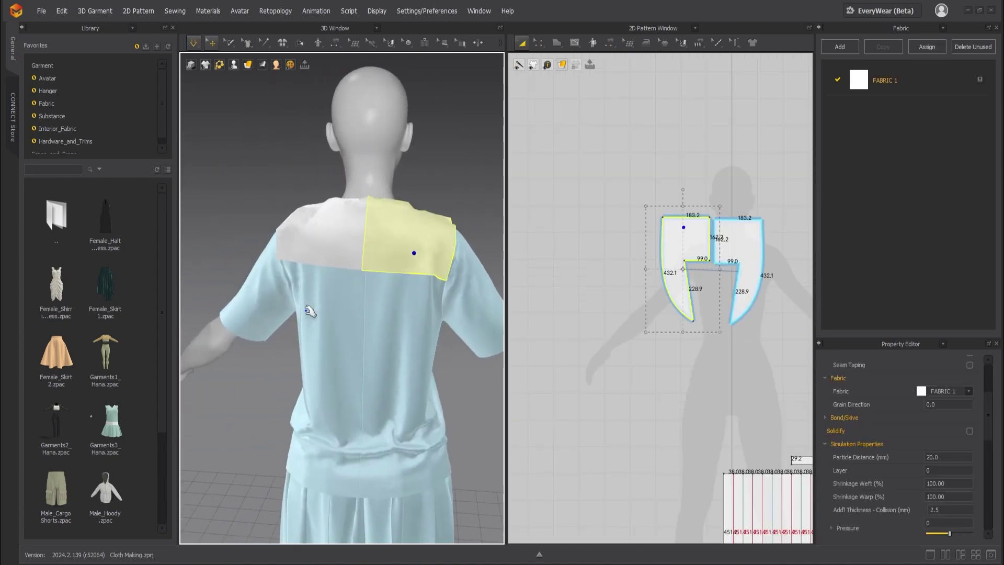
right_click_drag(269, 309, 348, 294)
right_click_drag(403, 269, 448, 286)
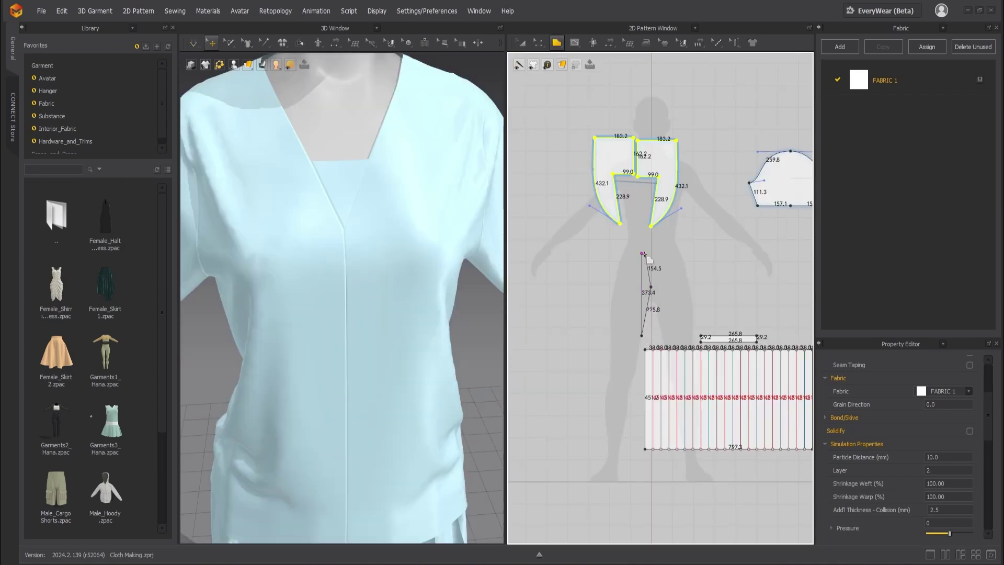
Step: Draw a triangular tie pattern below the collar with sides of about 297, 194 and 125 mm
scroll(646, 276, "up", 8)
left_click(623, 198)
left_click(623, 453)
left_click(670, 294)
left_click(622, 197)
scroll(573, 294, "down", 4)
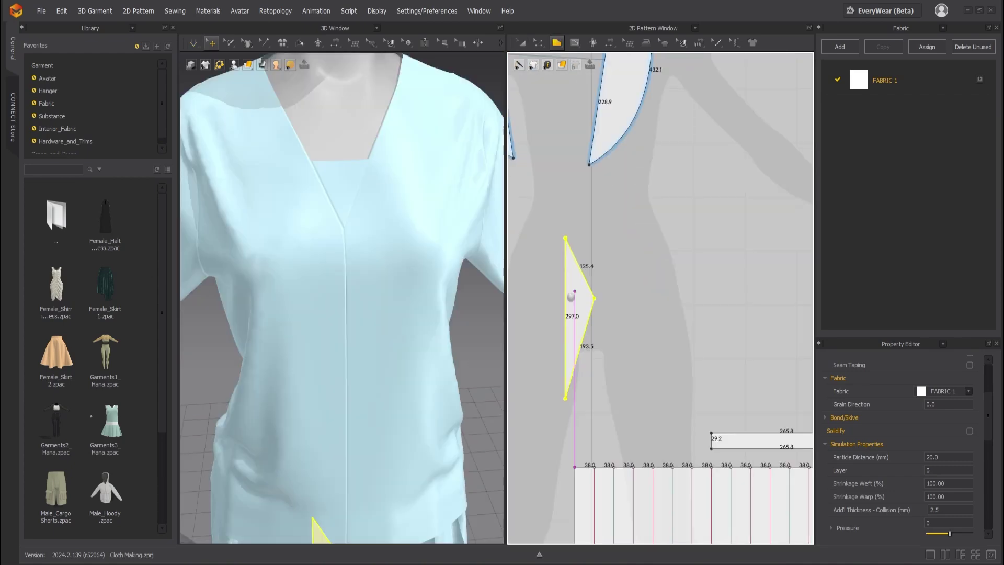
Step: Split the tie pattern's straight vertical edge 80.2 mm below its upper corner
scroll(345, 313, "down", 1)
scroll(597, 273, "up", 5)
right_click(618, 265)
left_click(470, 367)
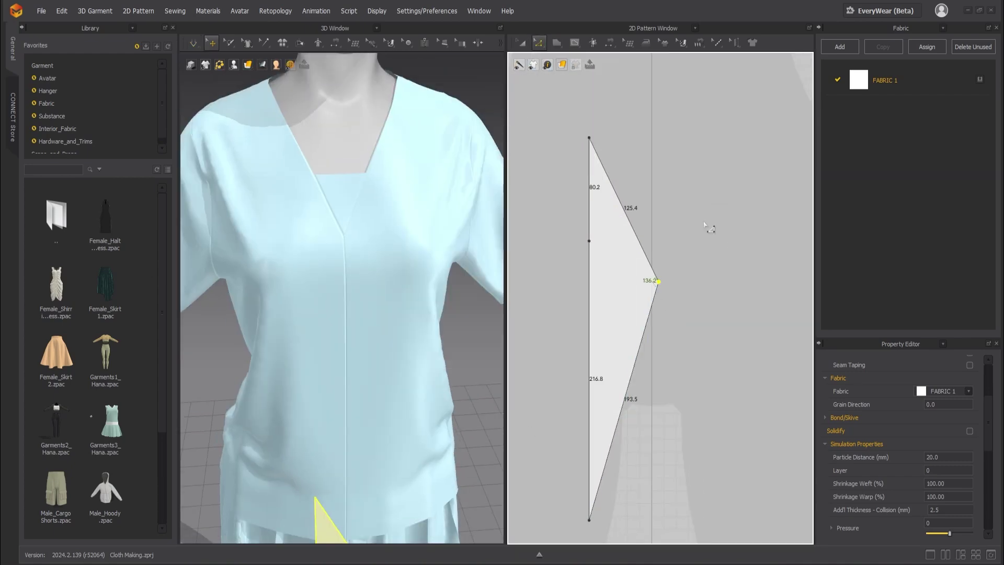
Step: Remove the corner point on the tie's outer side and shape that side into a smooth outward curve
scroll(614, 289, "up", 2)
left_click_drag(614, 290, 594, 291)
scroll(615, 303, "up", 1)
key("z")
left_click(614, 303)
key("Delete")
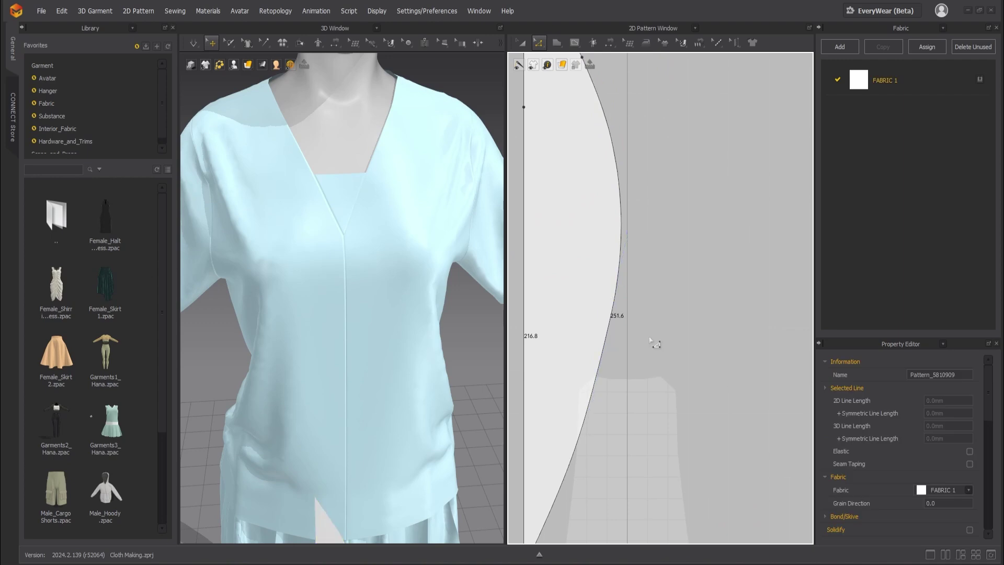
scroll(625, 209, "down", 3)
left_click(604, 94)
middle_click_drag(616, 255, 611, 336)
left_click(611, 336)
scroll(610, 336, "down", 3)
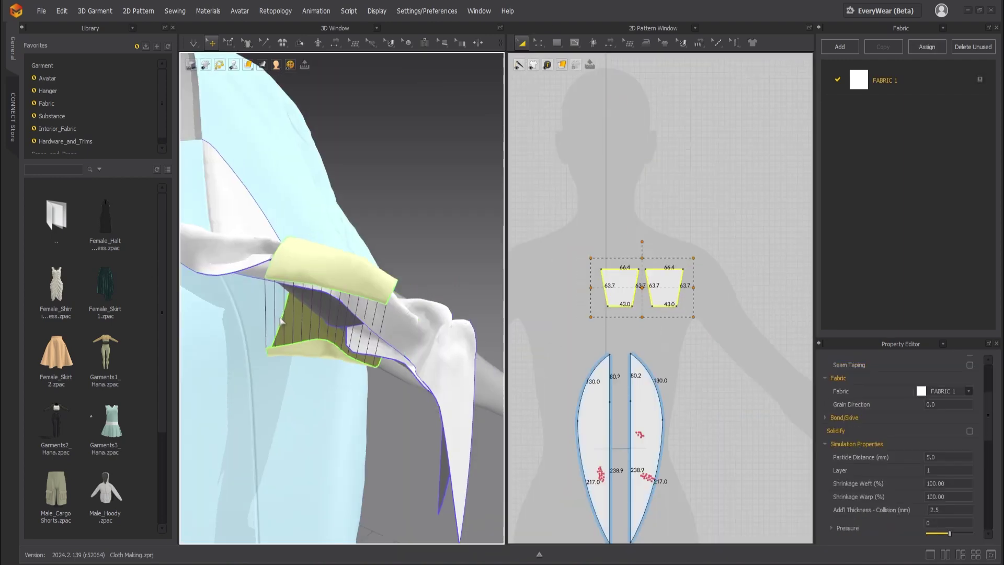
Step: Run the simulation to close the sewn knot pieces around the tie at the front of the collar
key("space")
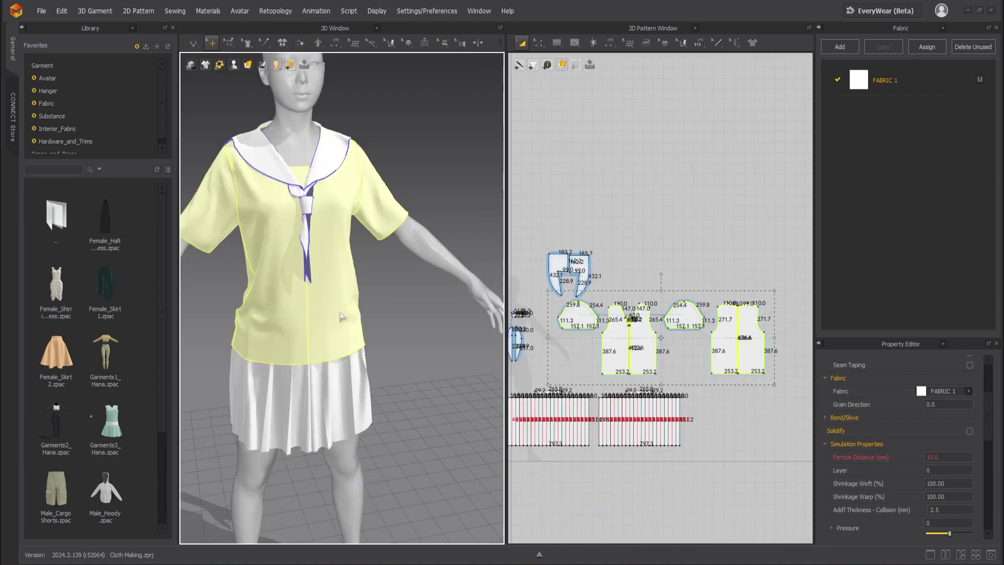
right_click_drag(346, 377, 349, 346)
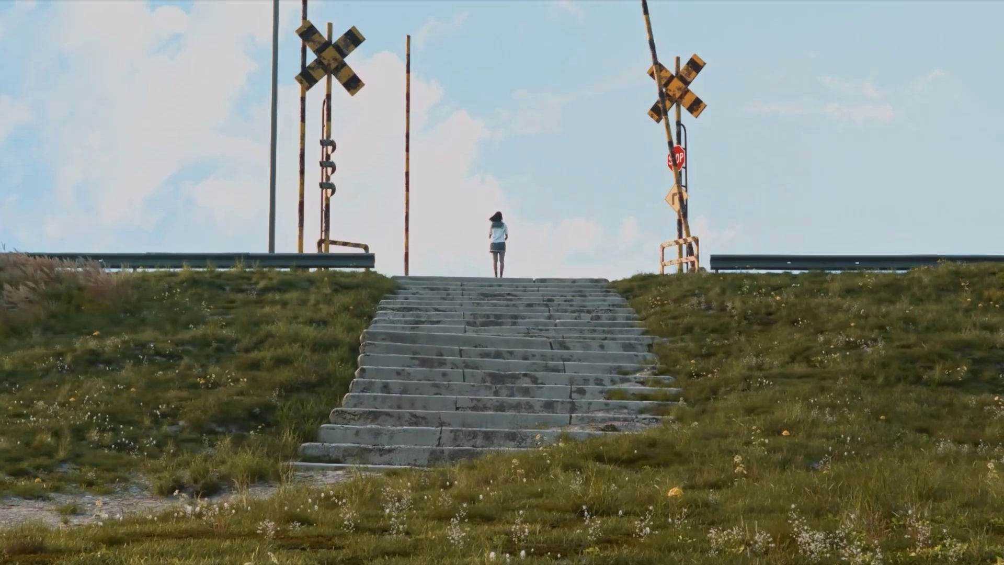